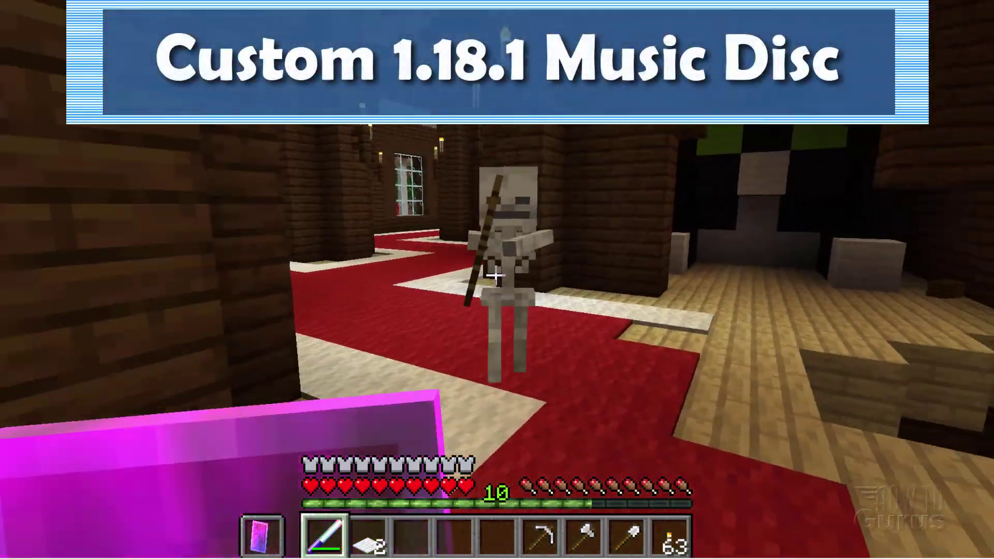
# - Kill the skeleton and then the spider with repeated attacks
pyautogui.click(496, 275)
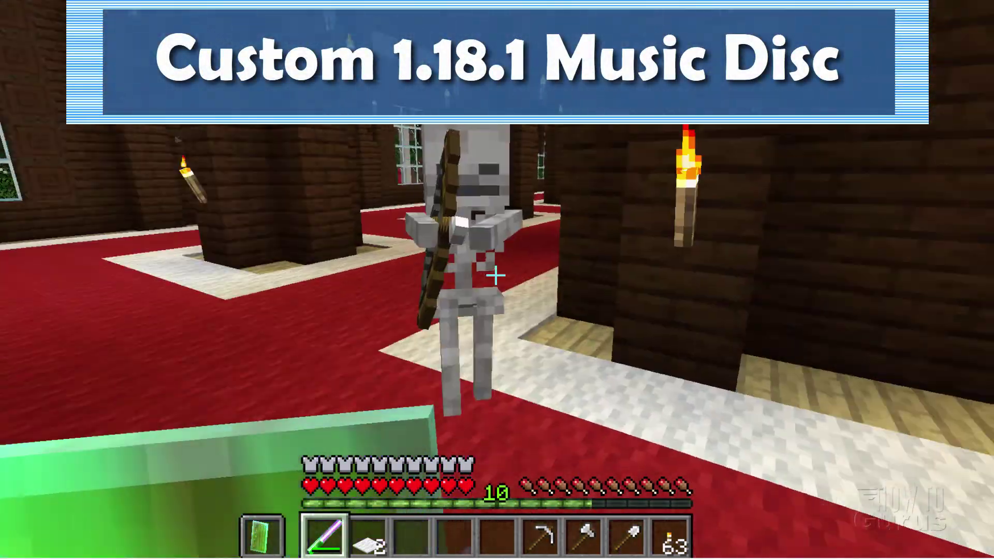
pyautogui.click(496, 275)
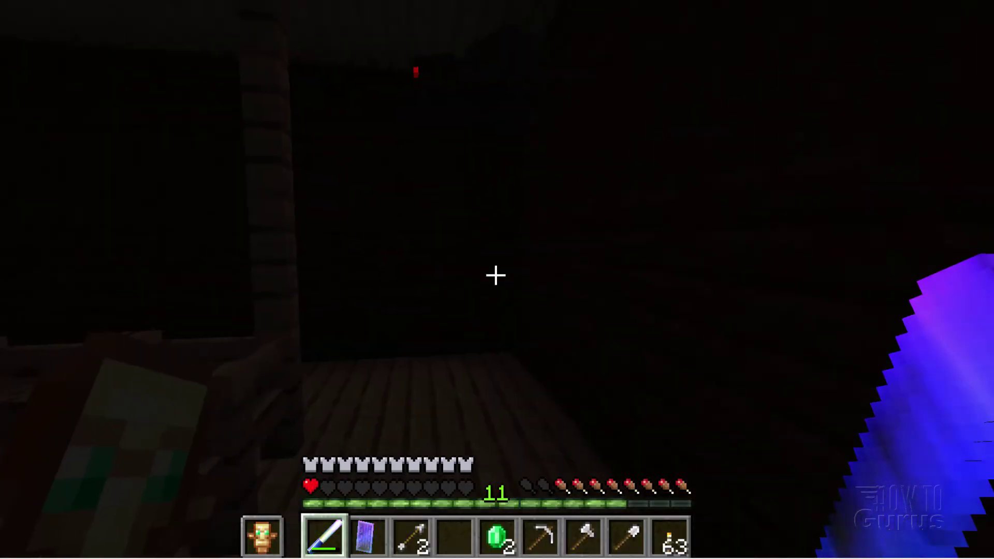
pyautogui.click(496, 275)
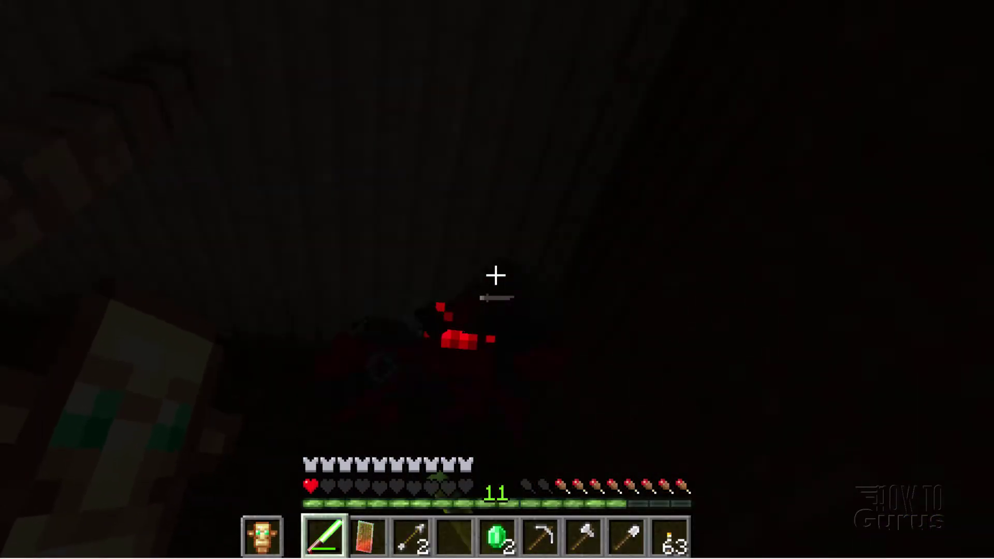
pyautogui.click(495, 275)
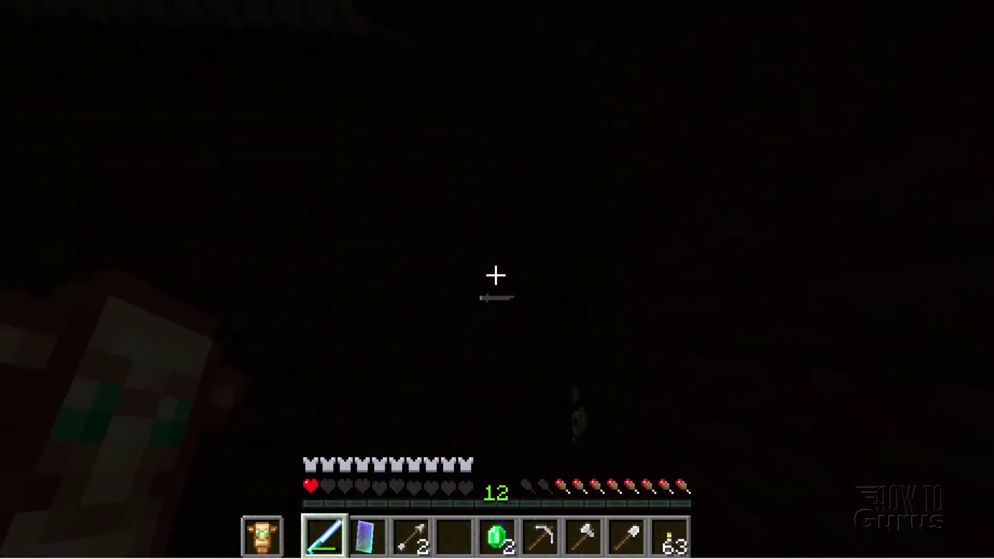
pyautogui.click(496, 276)
pyautogui.click(496, 276)
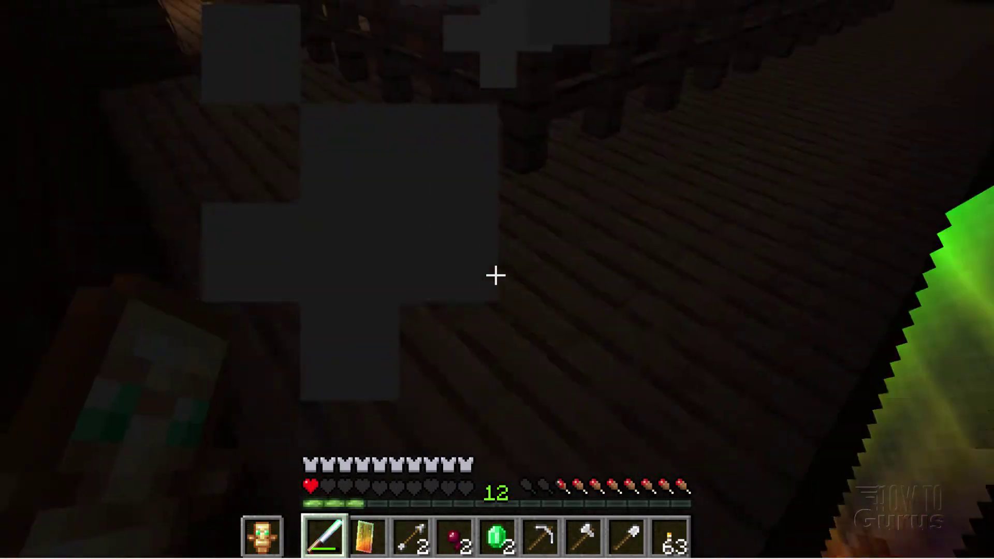
# - Select torches and place six of them to light the wooden room near the chest
pyautogui.scroll(-1, 496, 276)
pyautogui.scroll(1, 496, 276)
pyautogui.scroll(-8, 495, 276)
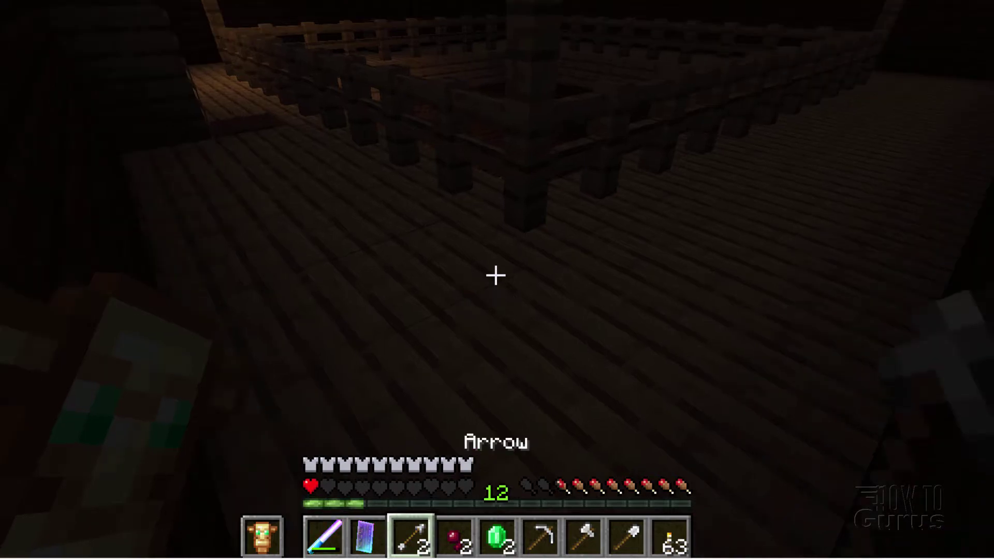
pyautogui.rightClick(495, 276)
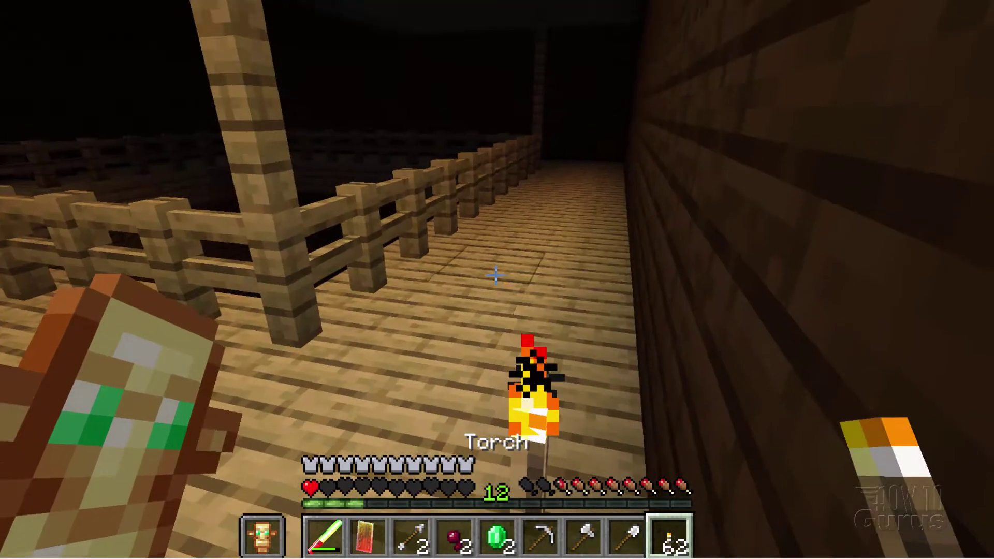
pyautogui.rightClick(496, 276)
pyautogui.rightClick(495, 276)
pyautogui.rightClick(496, 276)
pyautogui.rightClick(496, 275)
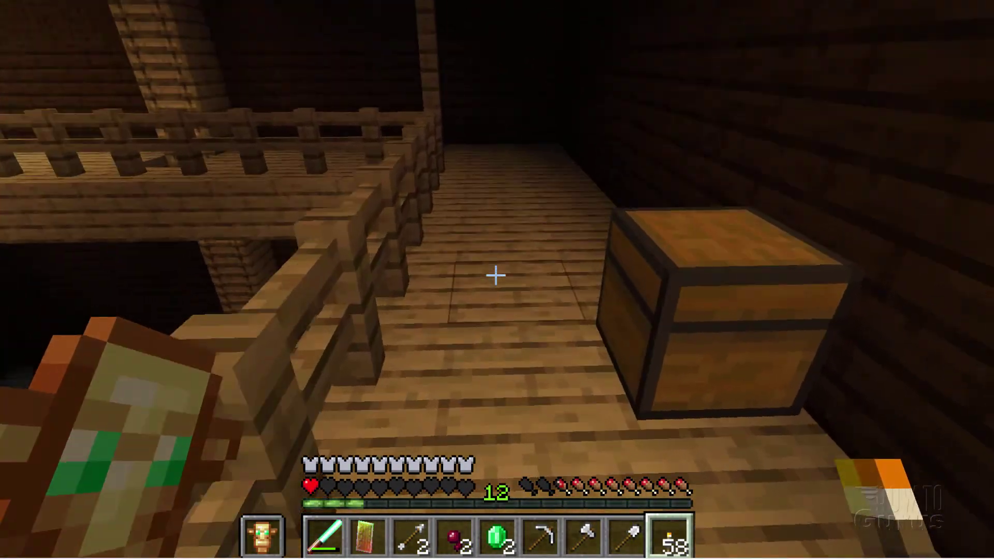
pyautogui.rightClick(495, 275)
pyautogui.rightClick(495, 276)
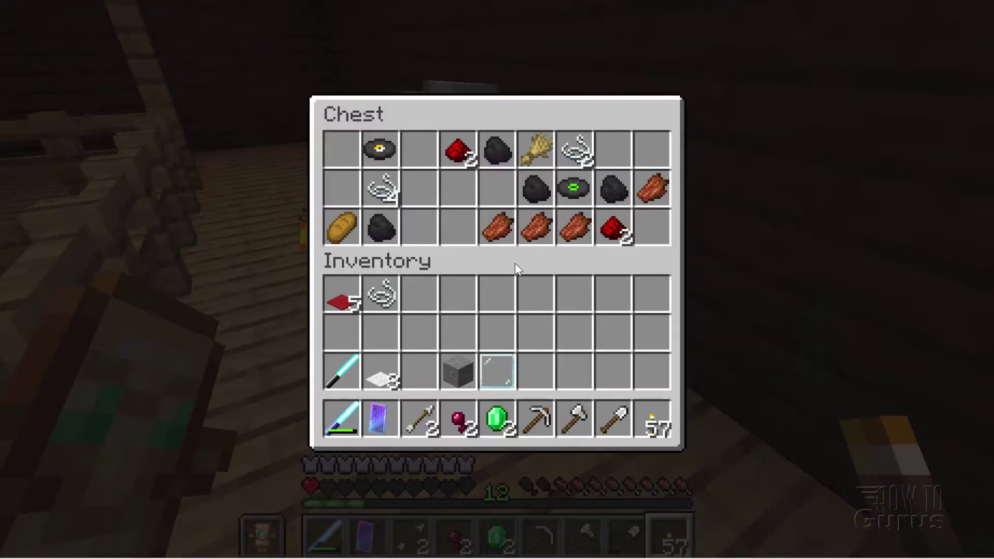
# - Move the green cat and yellow discs into inventory, then play and eject the cat disc in the jukebox
pyautogui.click(573, 191)
pyautogui.click(537, 368)
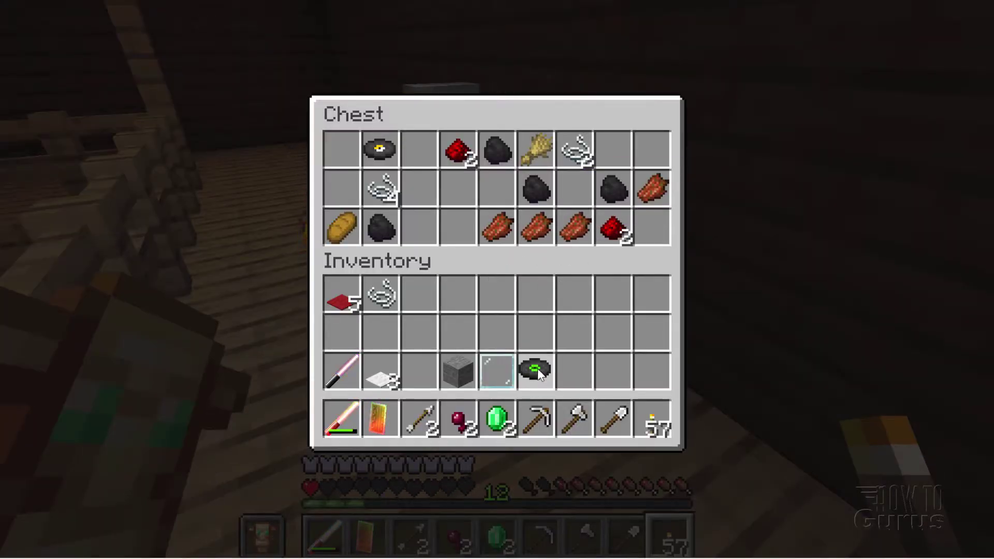
pyautogui.click(381, 149)
pyautogui.click(577, 365)
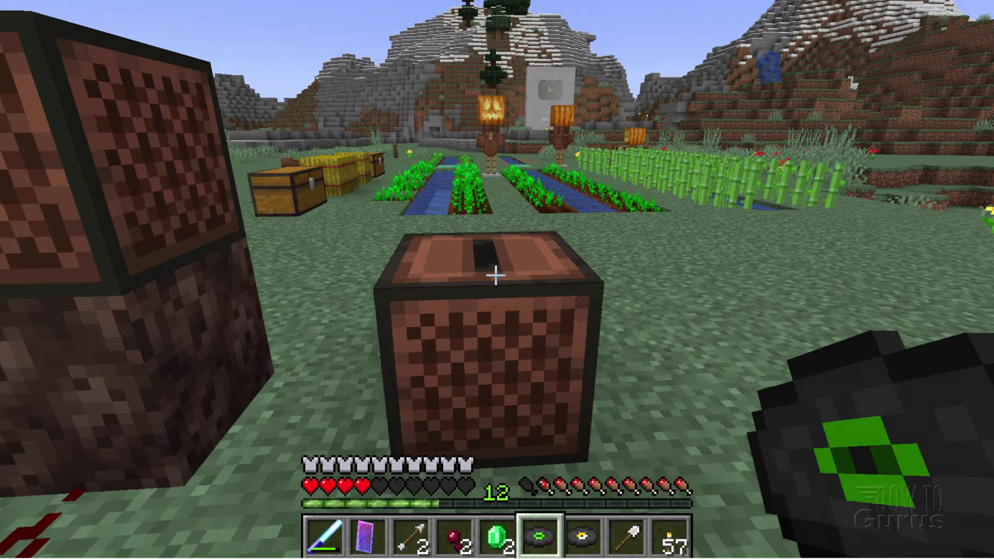
pyautogui.rightClick(496, 276)
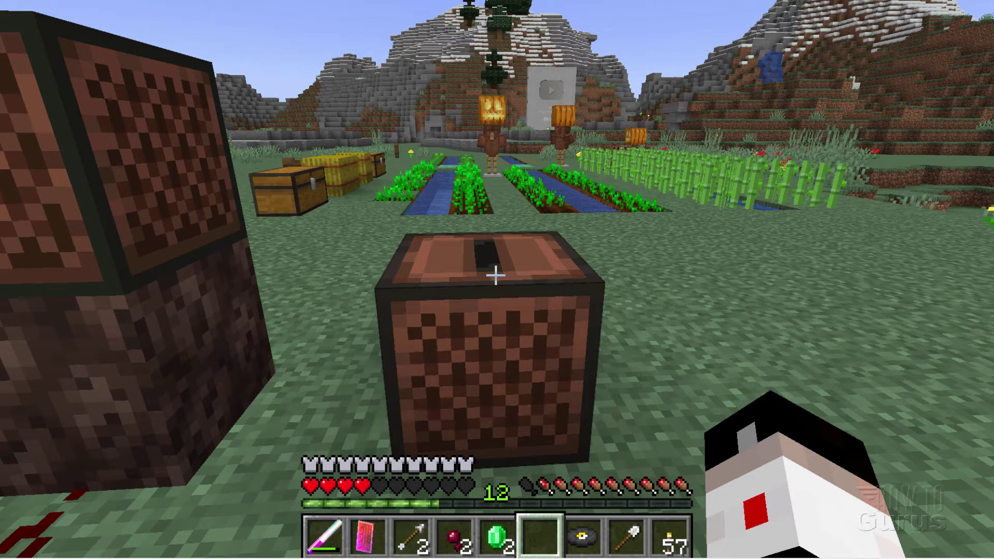
pyautogui.rightClick(495, 276)
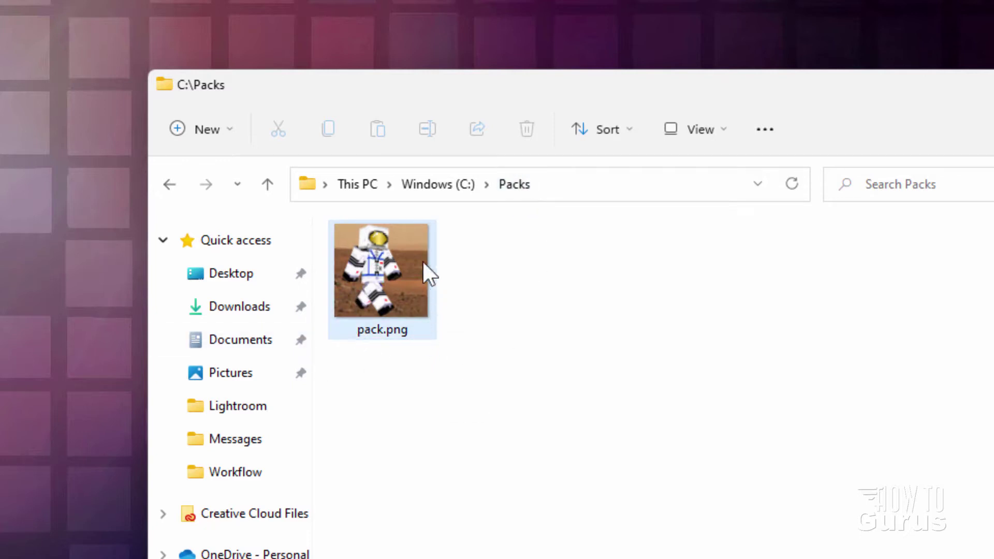
# - Confirm pack.png in C:\Packs measures 256x256
pyautogui.moveTo(390, 265)
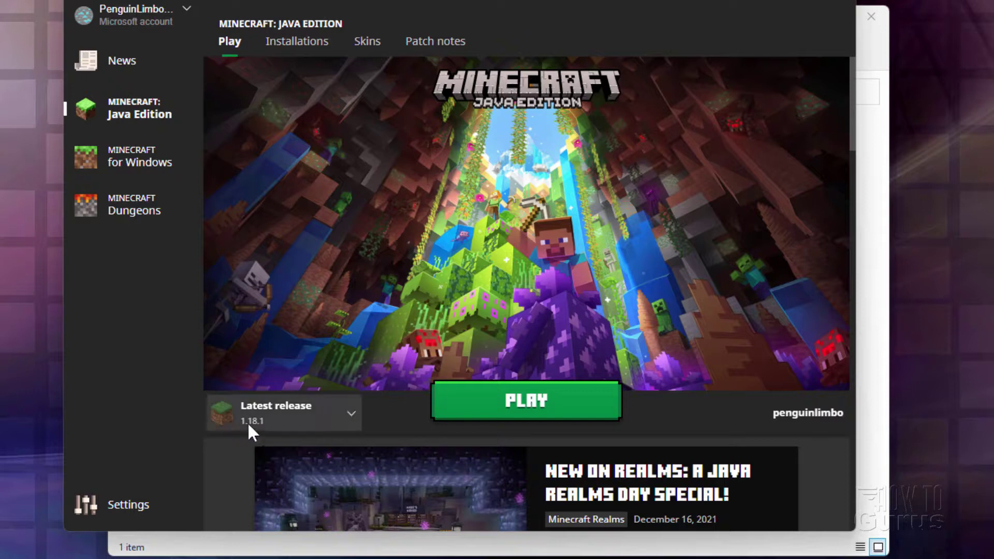
# - Open the Latest release installation's game folder from the Installations list
pyautogui.click(299, 45)
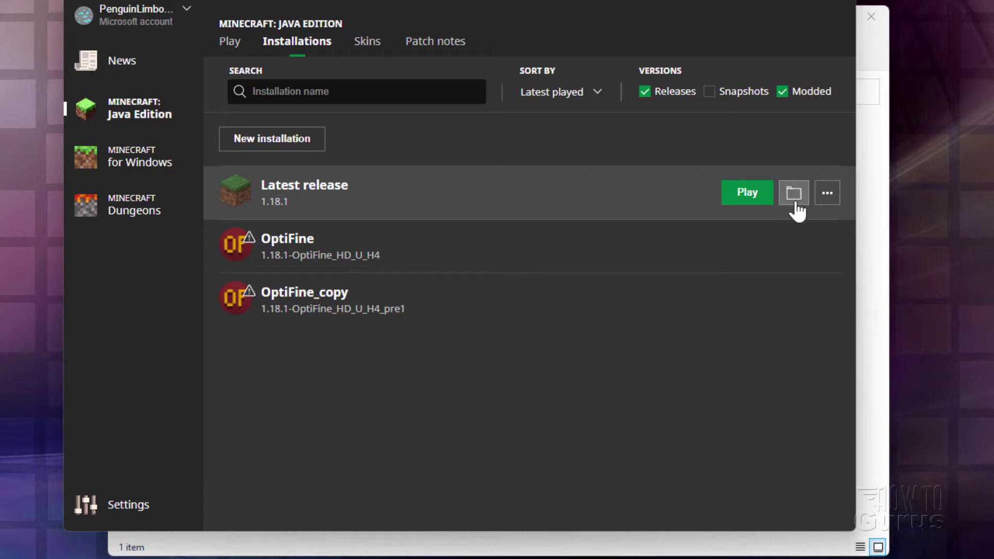
pyautogui.click(797, 206)
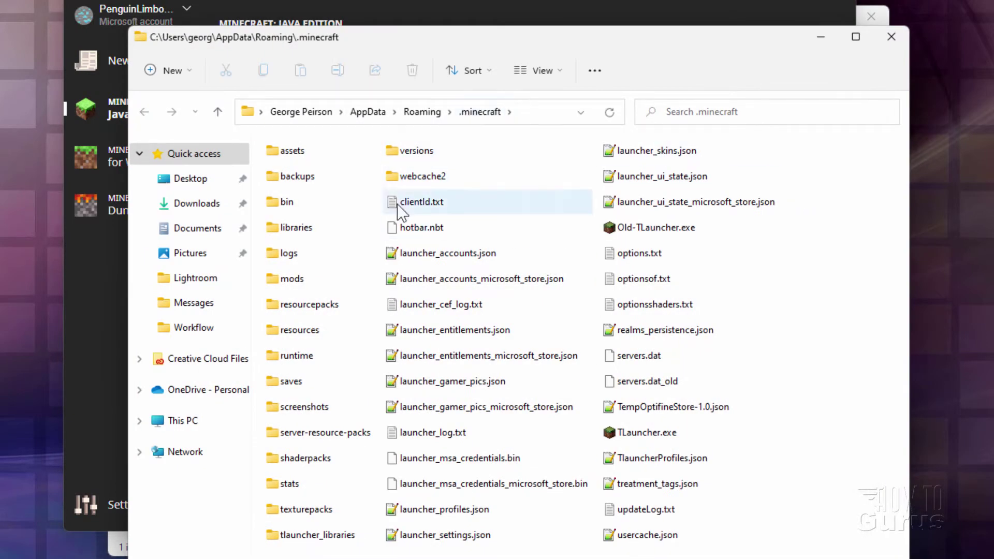
# - Browse into versions\1.18.1 and enable showing file name extensions
pyautogui.doubleClick(398, 156)
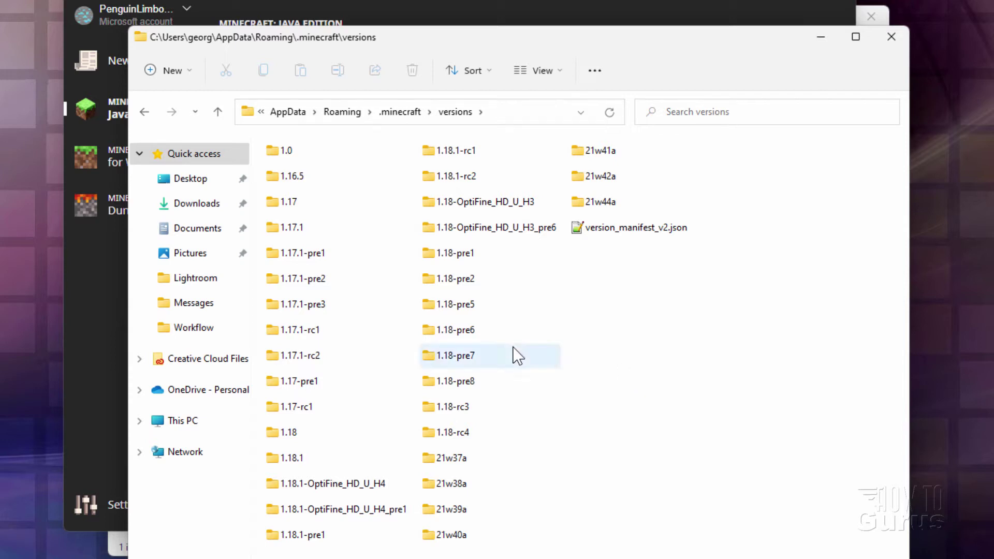
pyautogui.doubleClick(274, 456)
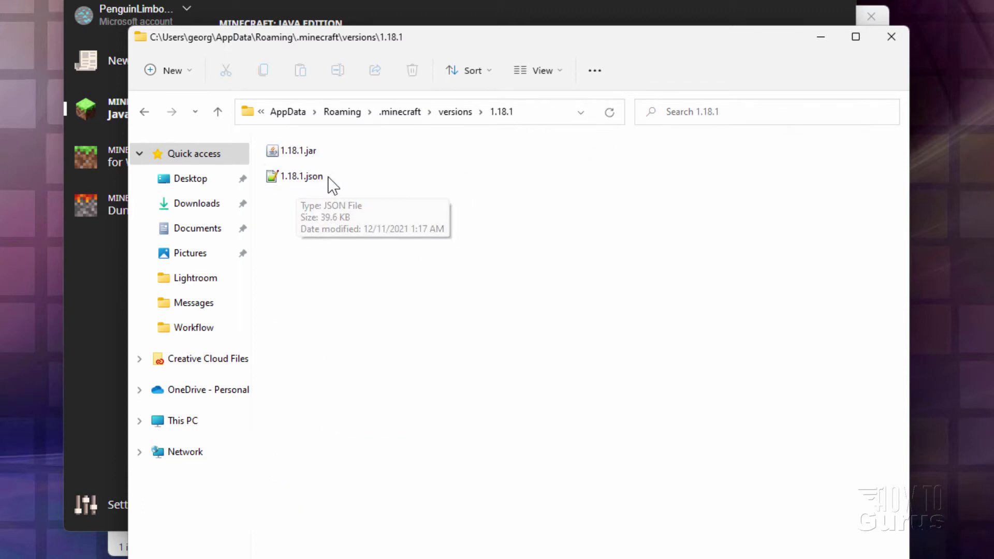
pyautogui.click(560, 73)
pyautogui.moveTo(542, 337)
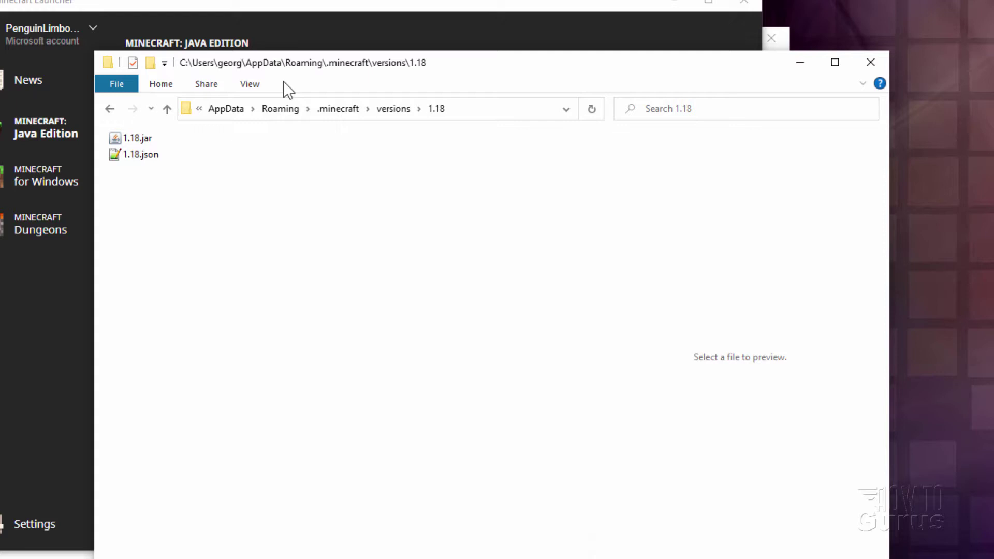
pyautogui.click(250, 85)
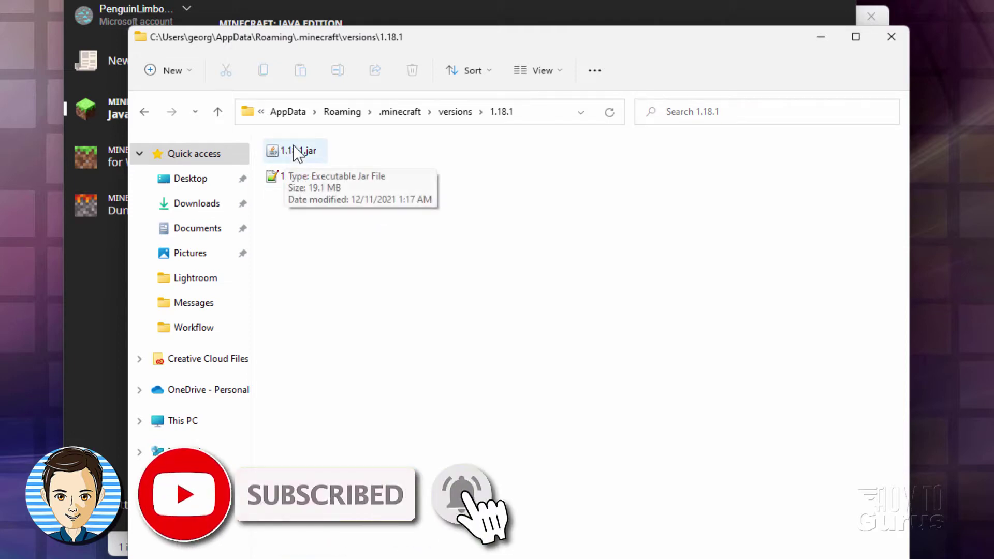
# - Place the versions and Packs windows side by side and copy 1.18.1.jar into C:\Packs
pyautogui.moveTo(461, 42); pyautogui.dragTo(592, 57)
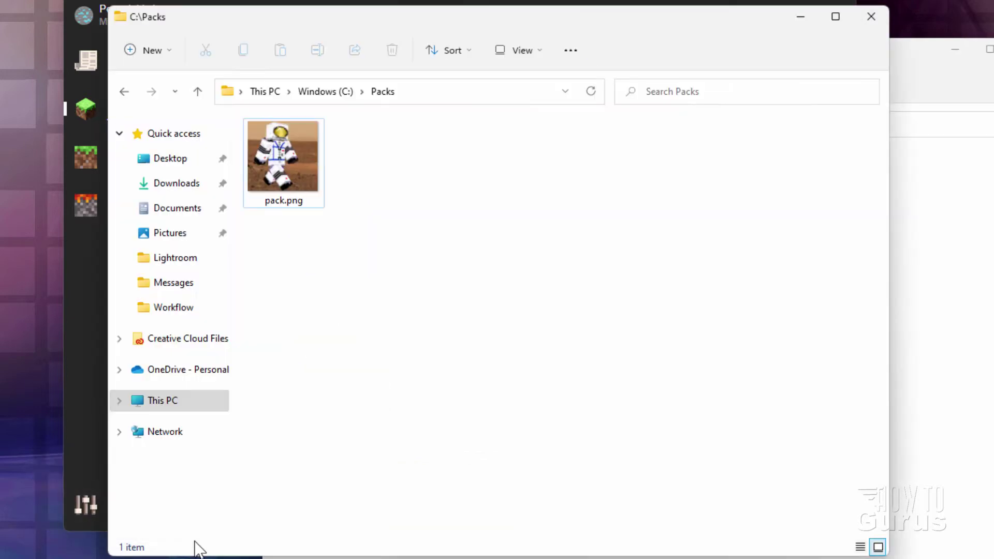
pyautogui.hotkey('alt', 'Tab')
pyautogui.moveTo(583, 47); pyautogui.dragTo(741, 56)
pyautogui.moveTo(583, 159); pyautogui.dragTo(278, 305)
pyautogui.click(356, 306)
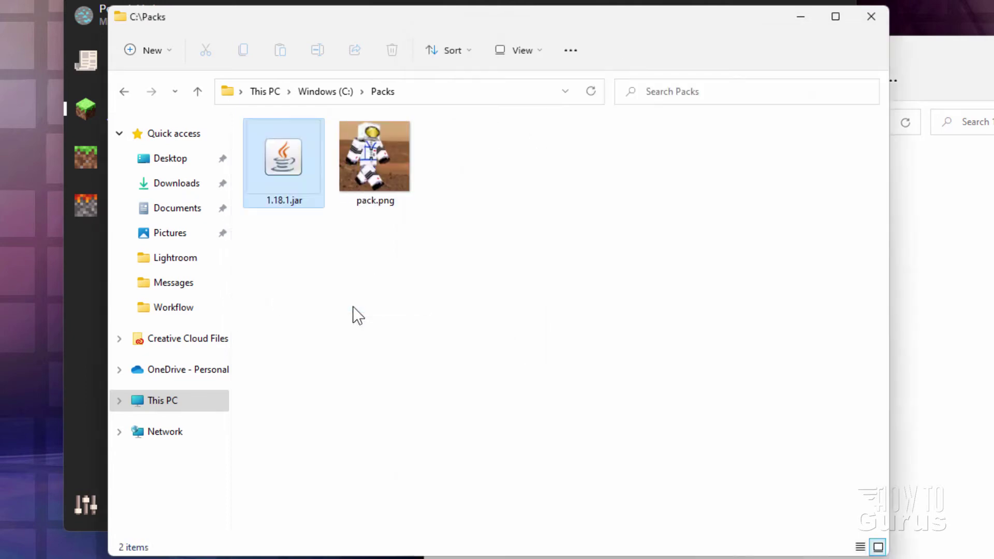
# - Copy 1.16.5.jar from versions\1.16.5 into C:\Packs, then close the versions window
pyautogui.hotkey('alt', 'Tab')
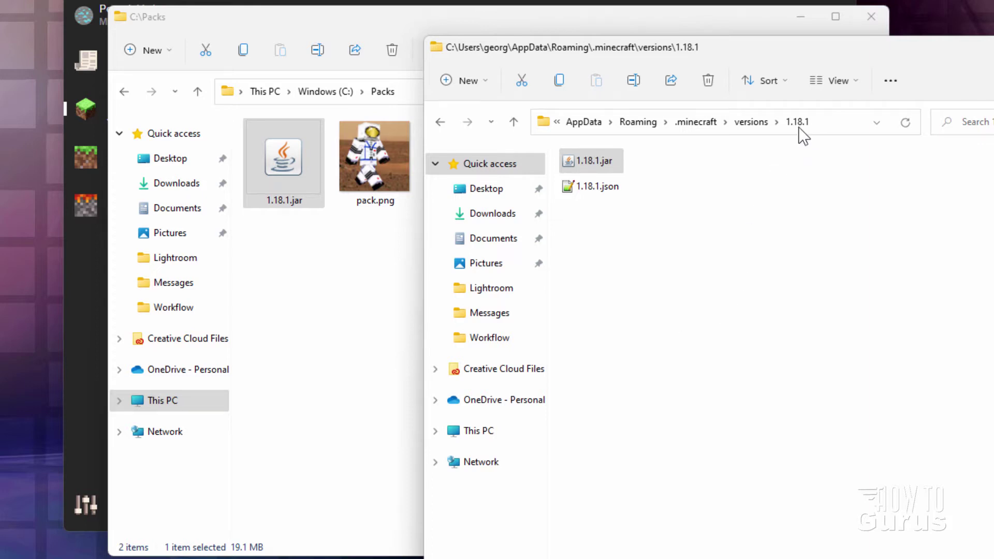
pyautogui.click(777, 123)
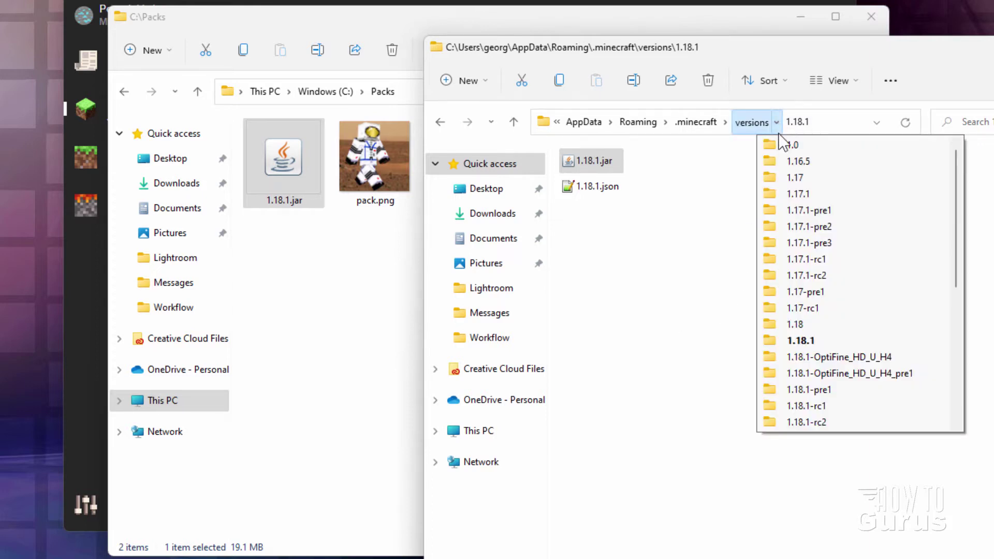
pyautogui.click(796, 161)
pyautogui.moveTo(594, 163); pyautogui.dragTo(298, 300)
pyautogui.click(316, 311)
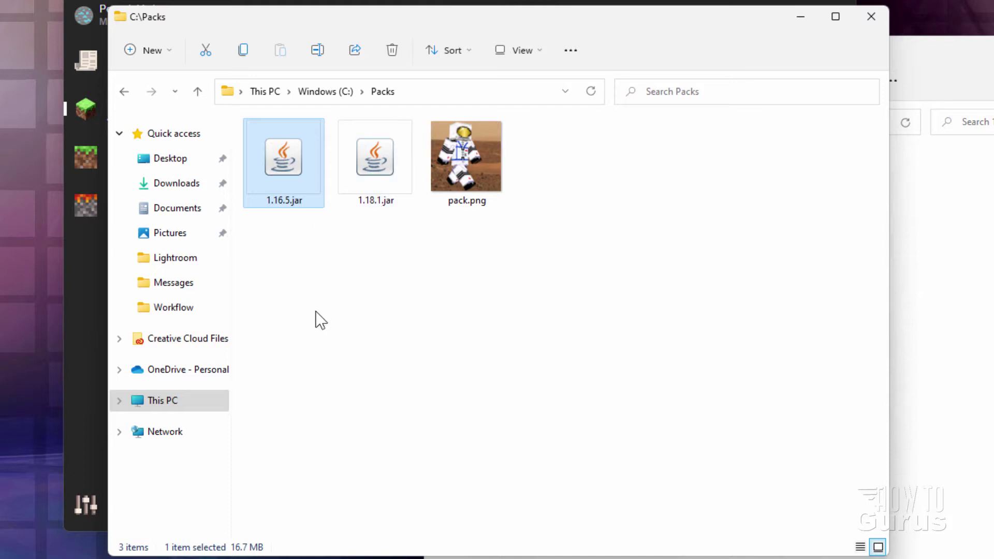
pyautogui.click(315, 311)
pyautogui.hotkey('alt', 'Tab')
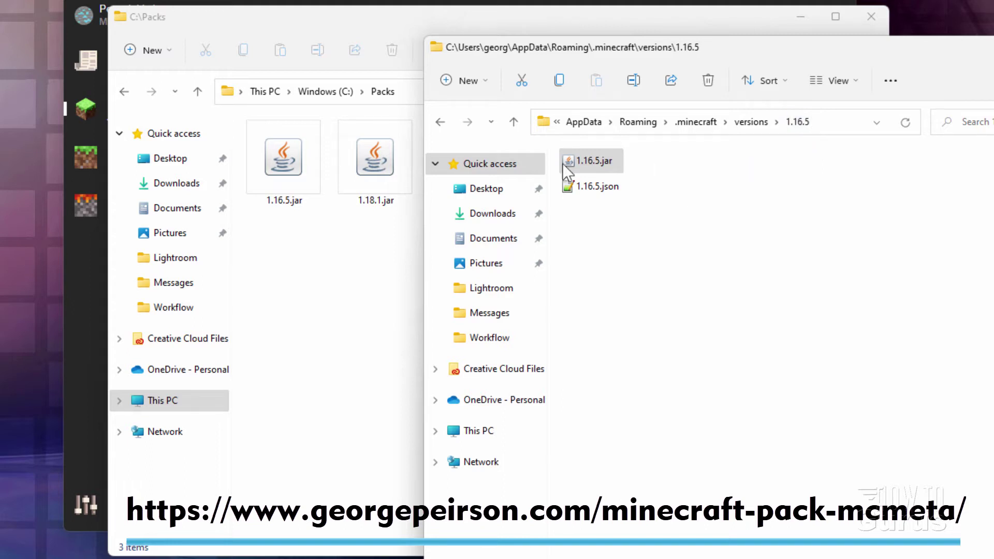
pyautogui.hotkey('alt', 'F4')
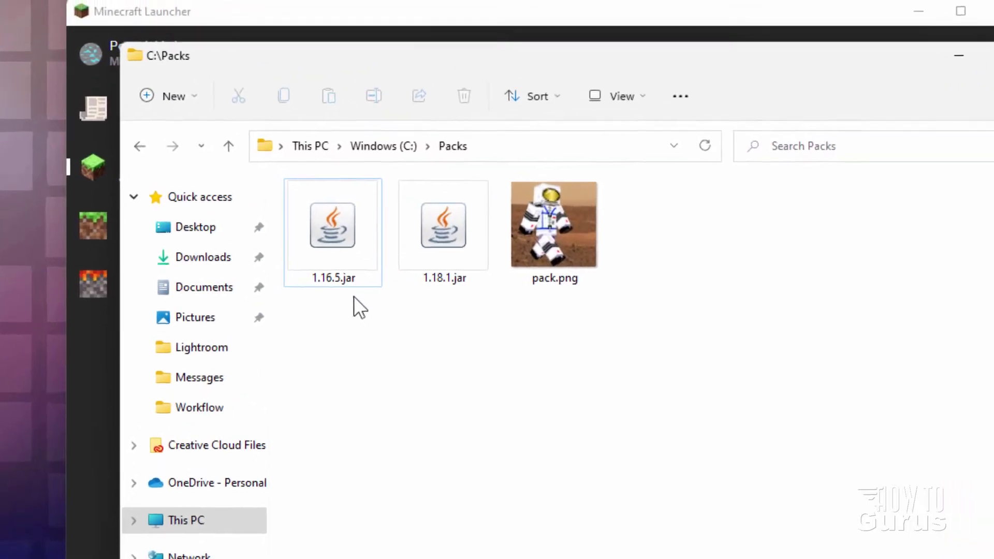
# - Rename 1.16.5.jar to 1.16.5.zip, accepting the extension-change warning
pyautogui.click(352, 280)
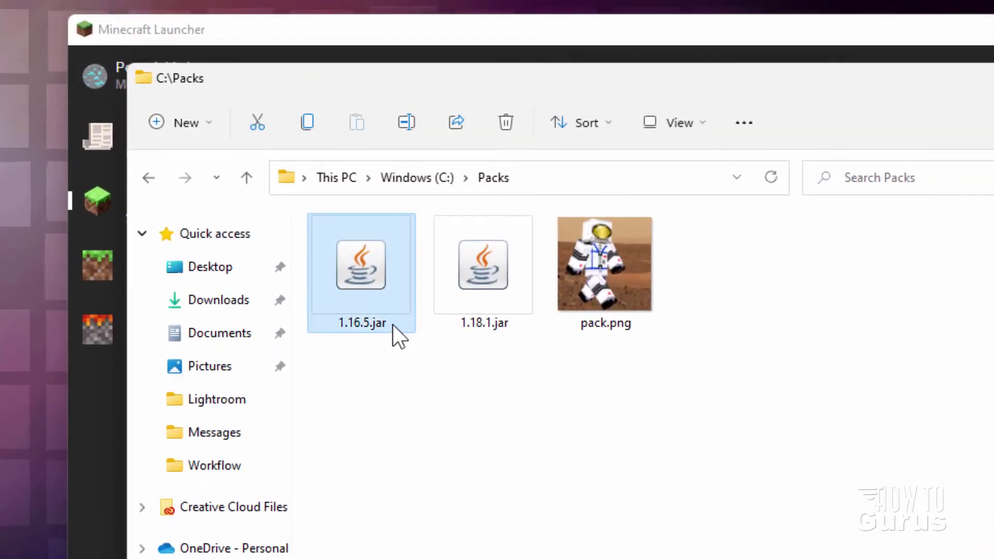
pyautogui.click(388, 322)
pyautogui.press('BackSpace')
pyautogui.press('BackSpace')
pyautogui.press('BackSpace')
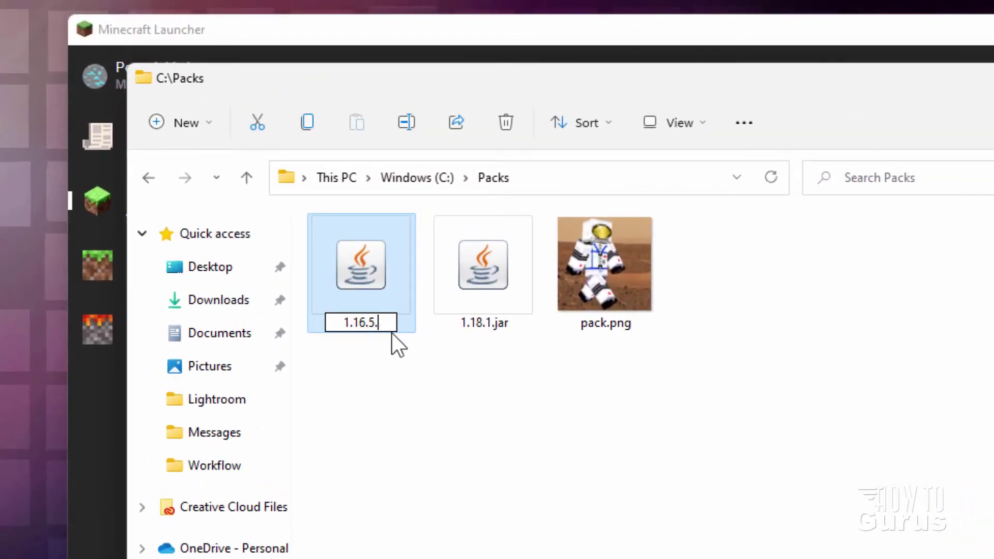
pyautogui.write('zip')
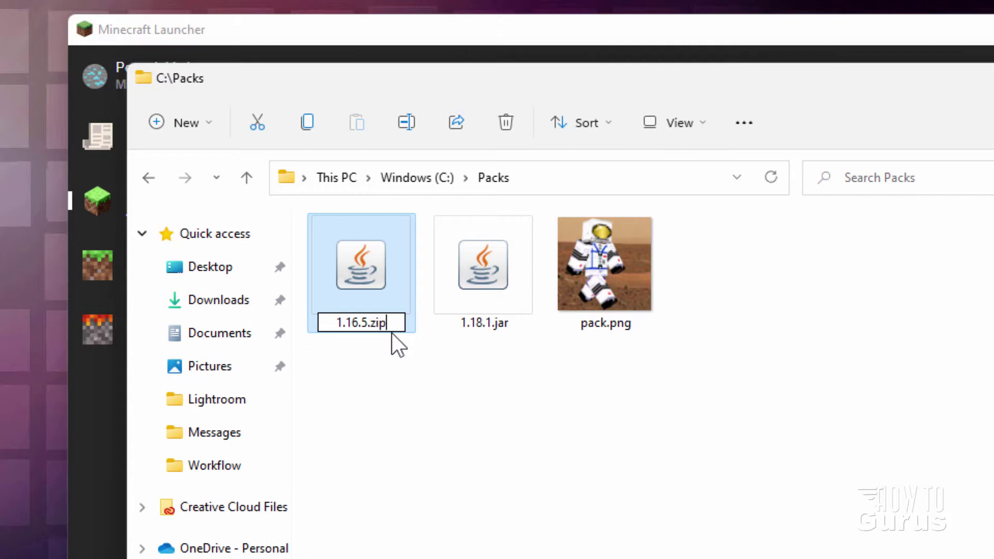
pyautogui.press('Return')
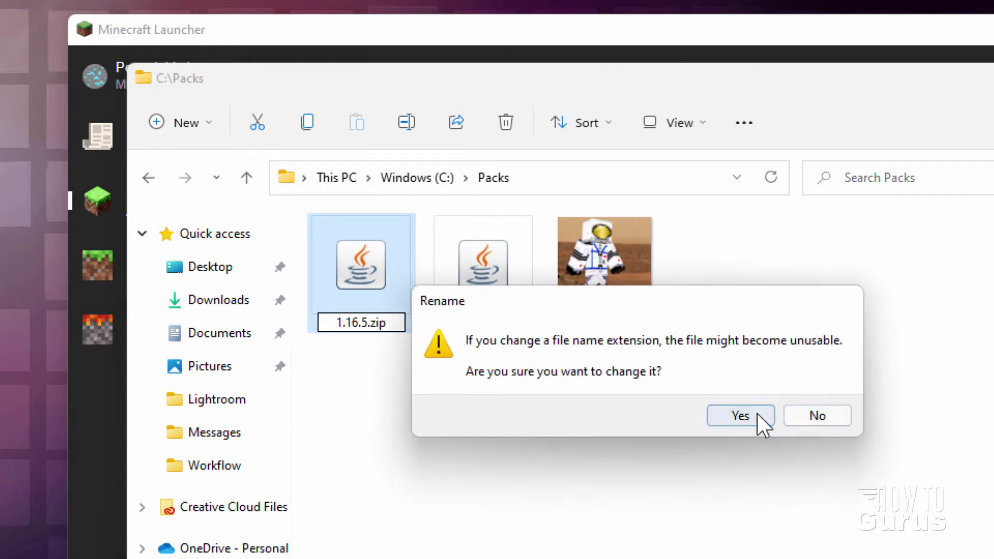
pyautogui.click(757, 414)
# - Rename 1.18.1.jar to 1.18.1.zip, confirming the extension change
pyautogui.click(494, 339)
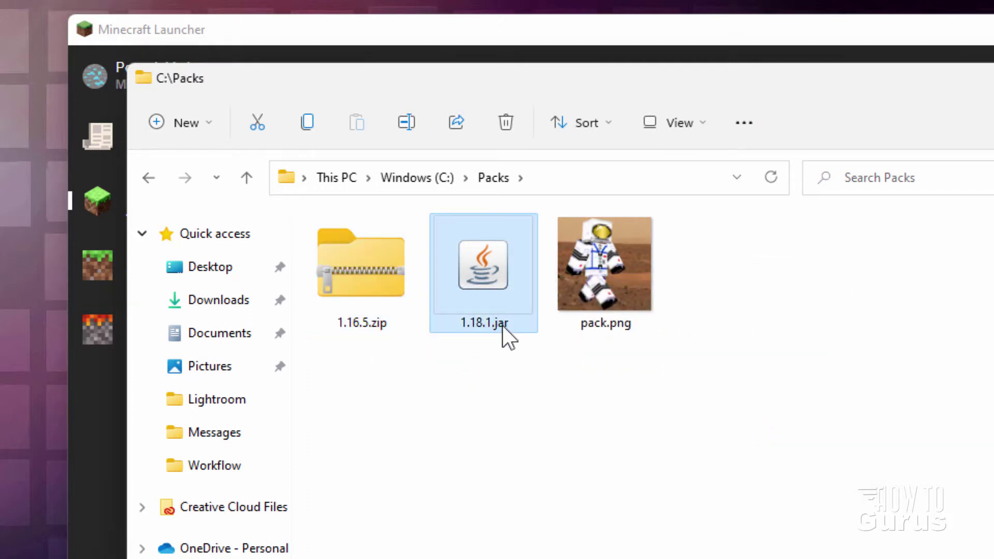
pyautogui.click(502, 325)
pyautogui.click(512, 324)
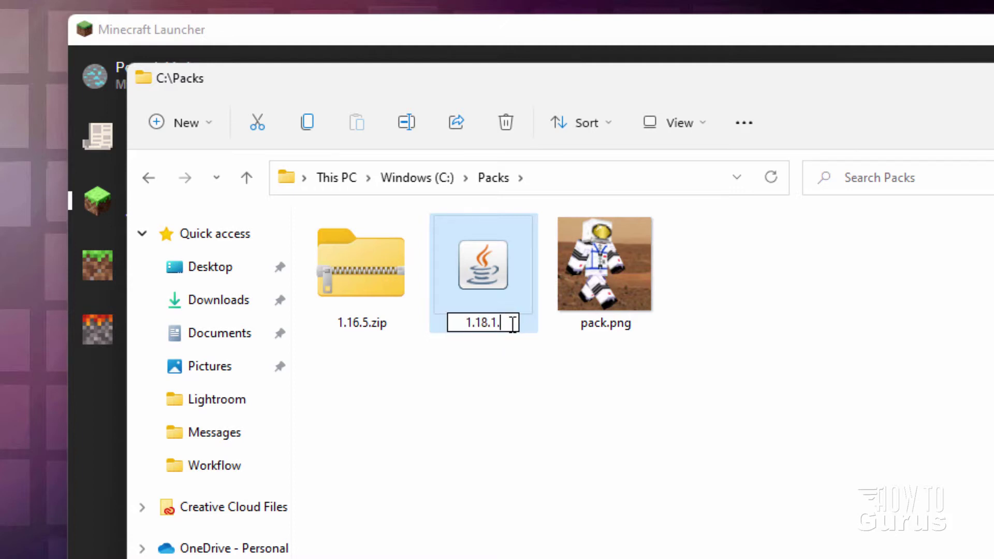
pyautogui.write('zip')
pyautogui.press('Return')
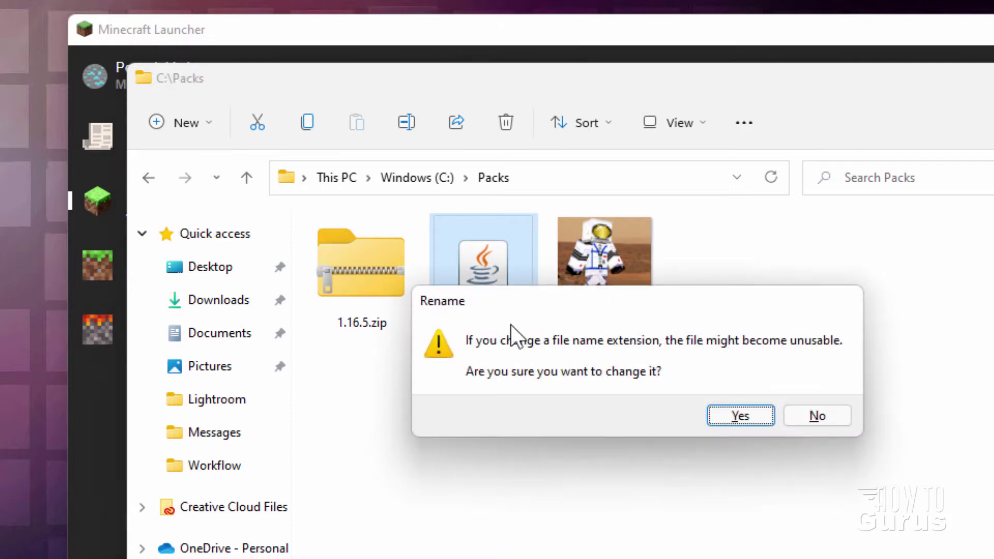
pyautogui.click(748, 412)
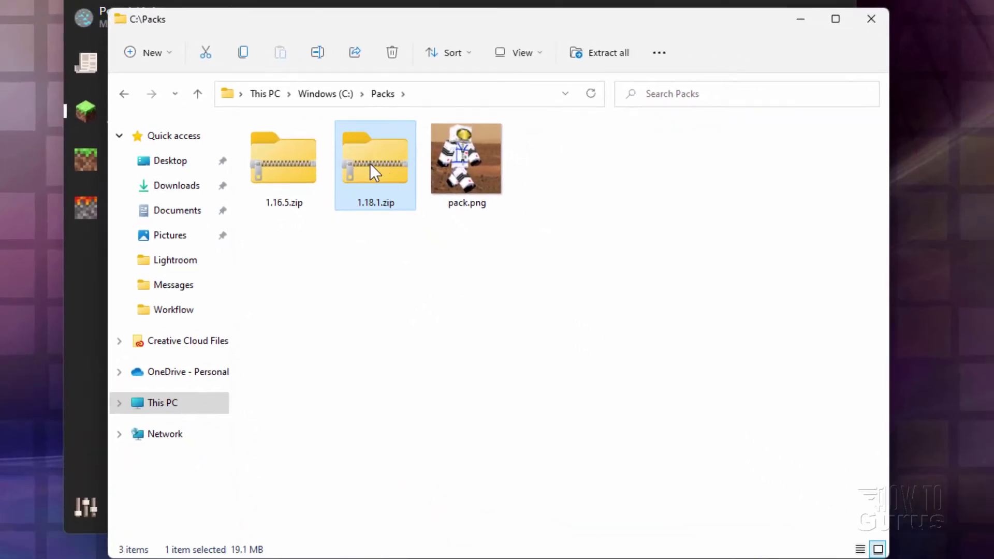
# - Open 1.18.1.zip in a separate window positioned at the upper right
pyautogui.rightClick(388, 181)
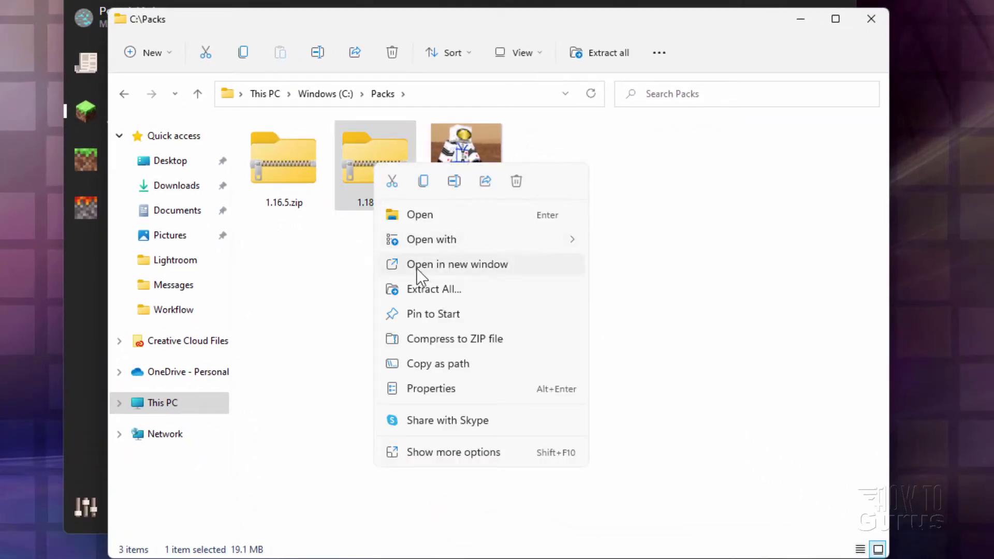
pyautogui.click(492, 262)
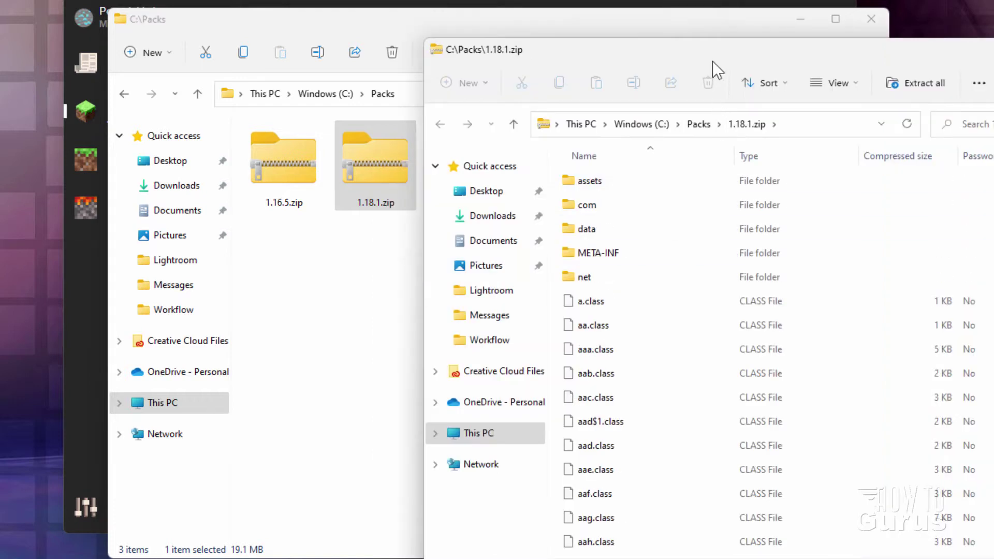
pyautogui.moveTo(713, 61); pyautogui.dragTo(736, 4)
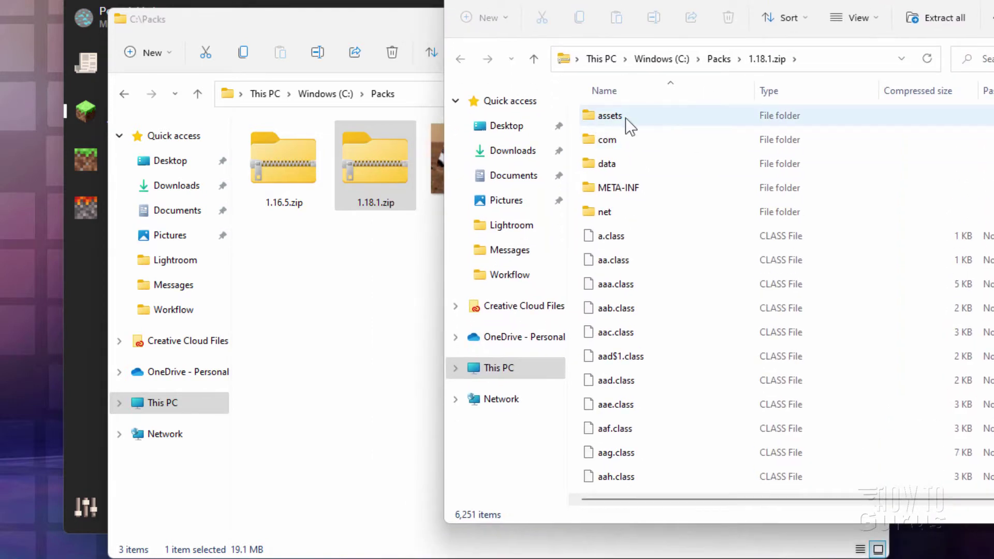
# - Browse to assets\minecraft\textures\item in the archive and select music_disc_cat.png
pyautogui.doubleClick(592, 118)
pyautogui.doubleClick(587, 118)
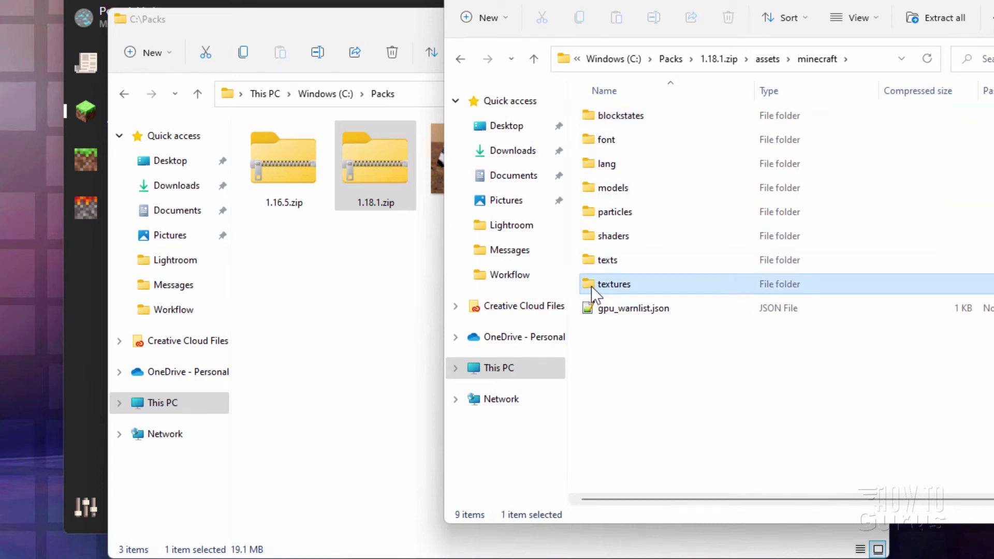
pyautogui.doubleClick(591, 287)
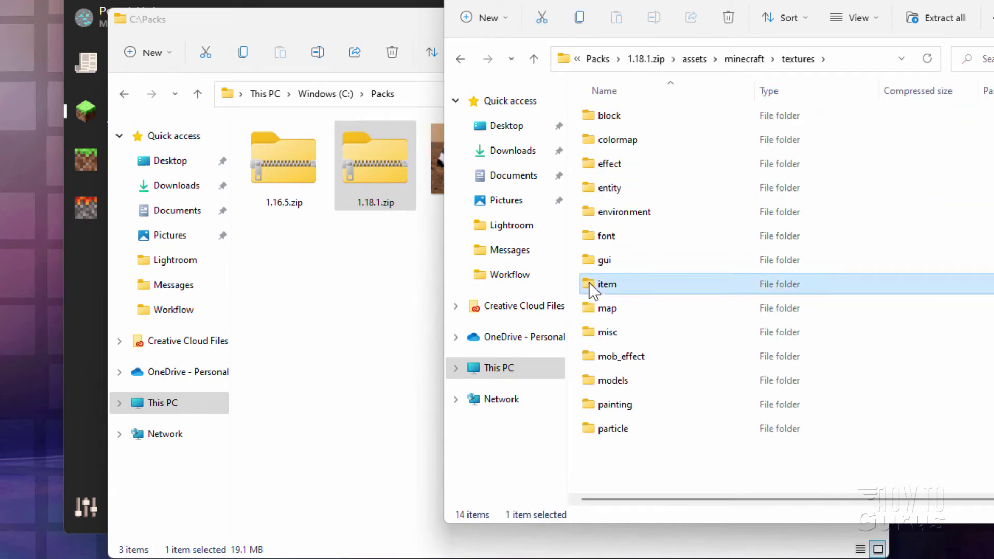
pyautogui.doubleClick(589, 284)
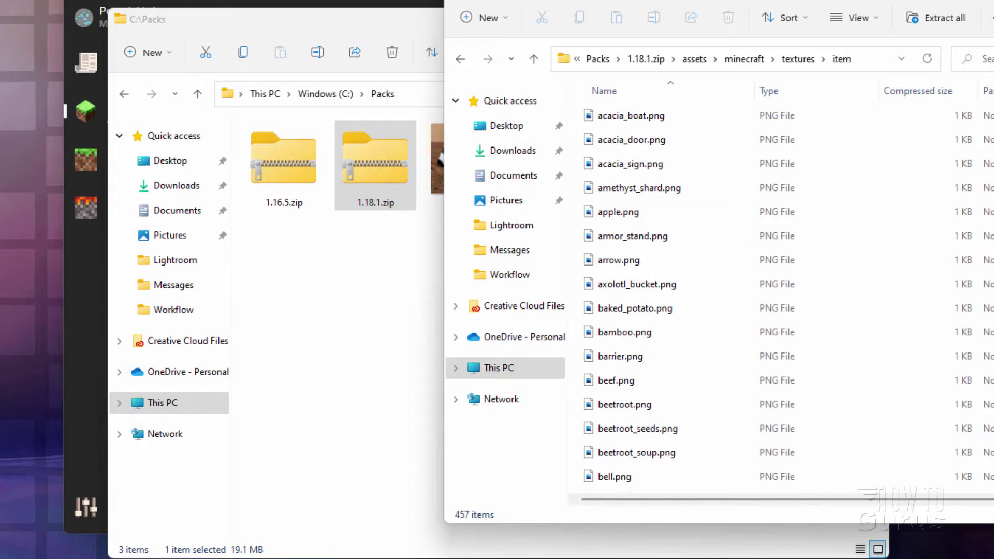
pyautogui.scroll(-20, 777, 295)
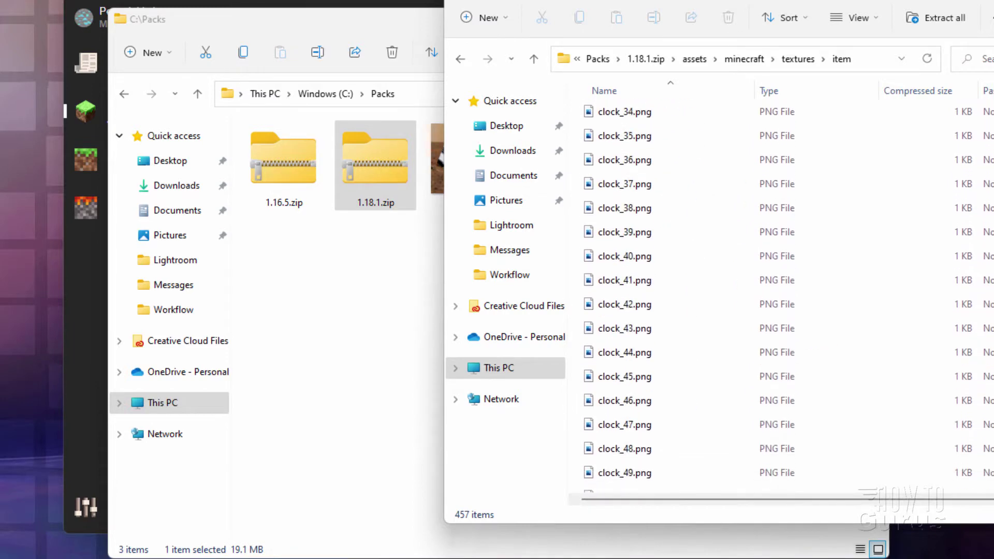
pyautogui.scroll(-20, 680, 250)
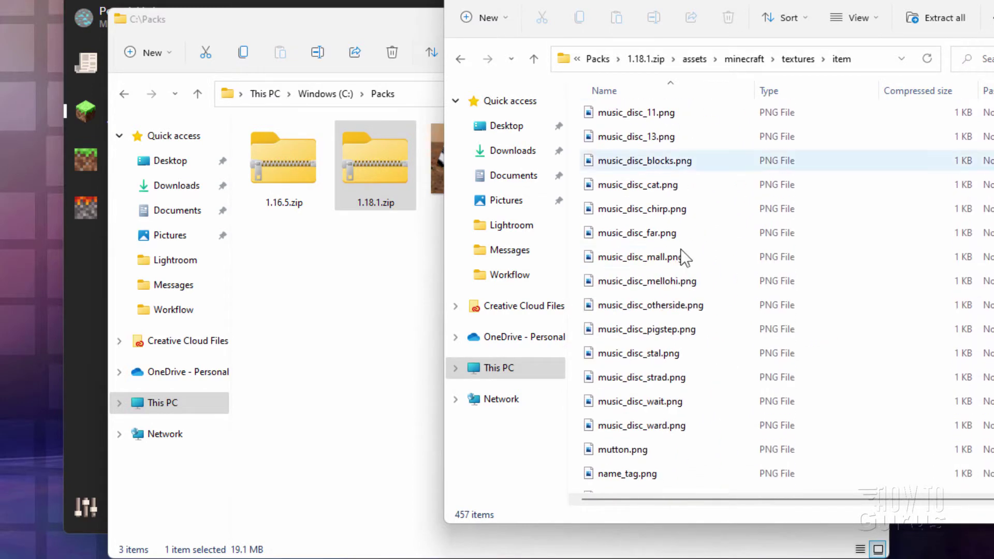
pyautogui.click(603, 185)
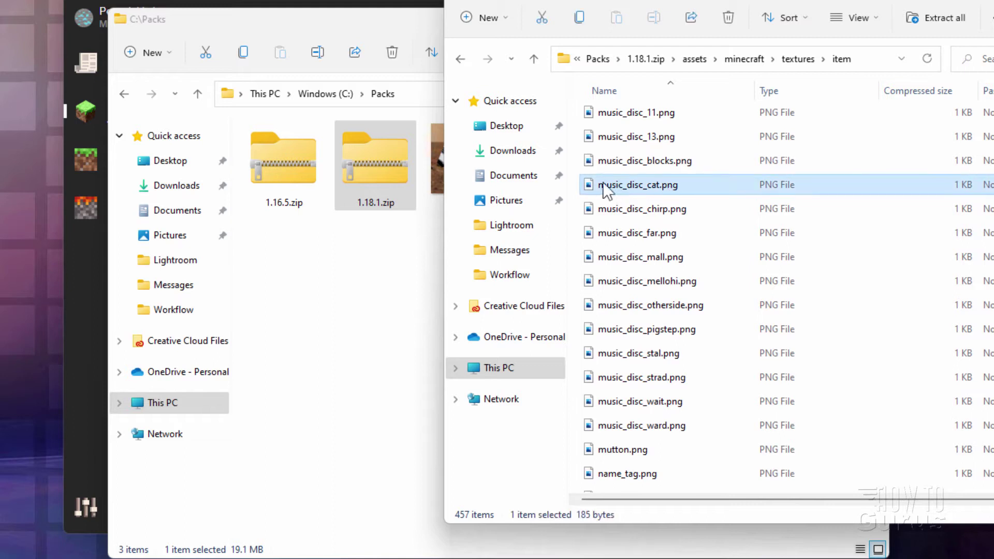
# - Copy music_disc_cat.png from the 1.18.1.zip window into C:\Packs
pyautogui.moveTo(605, 183); pyautogui.dragTo(324, 281)
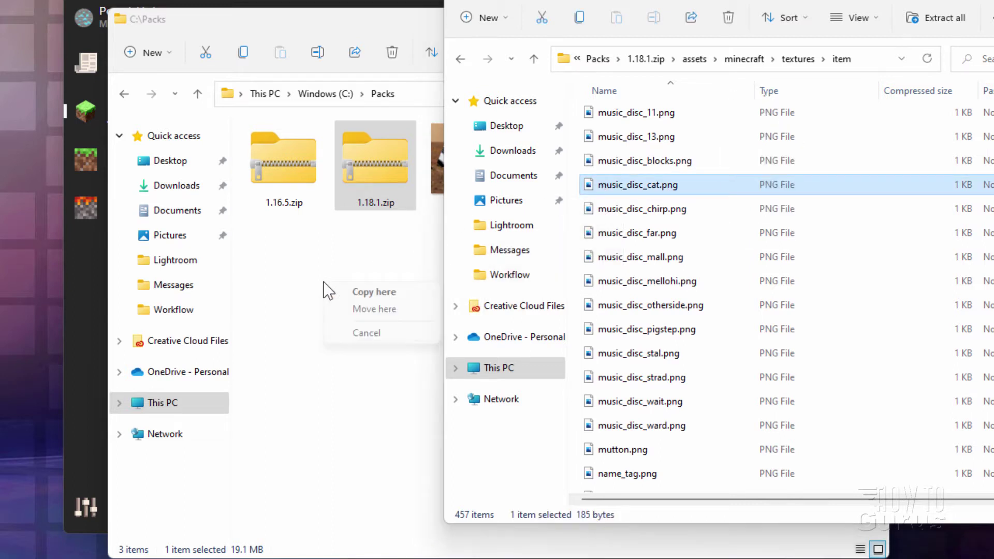
pyautogui.click(347, 293)
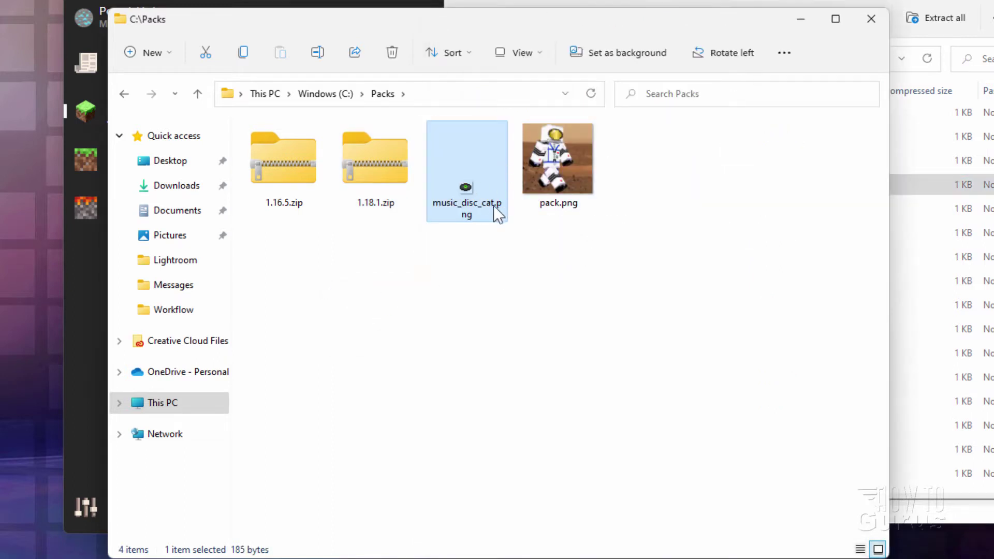
pyautogui.click(894, 42)
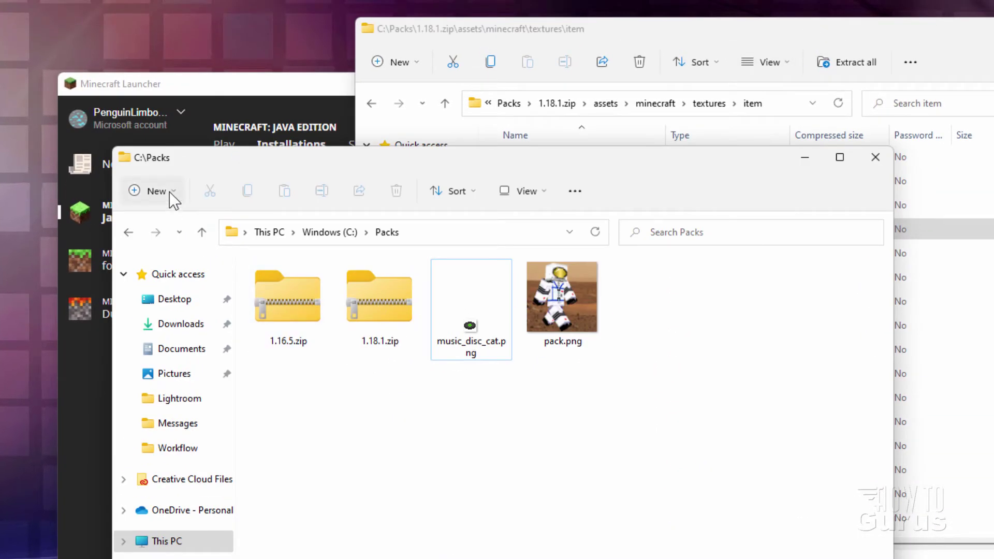
# - Create an assets folder in C:\Packs and a minecraft folder inside it
pyautogui.click(170, 191)
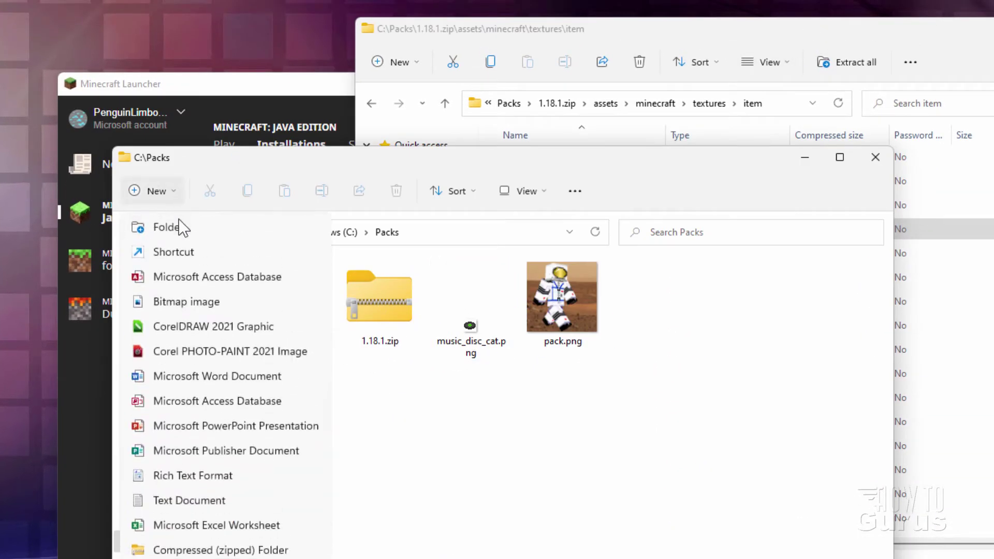
pyautogui.click(175, 224)
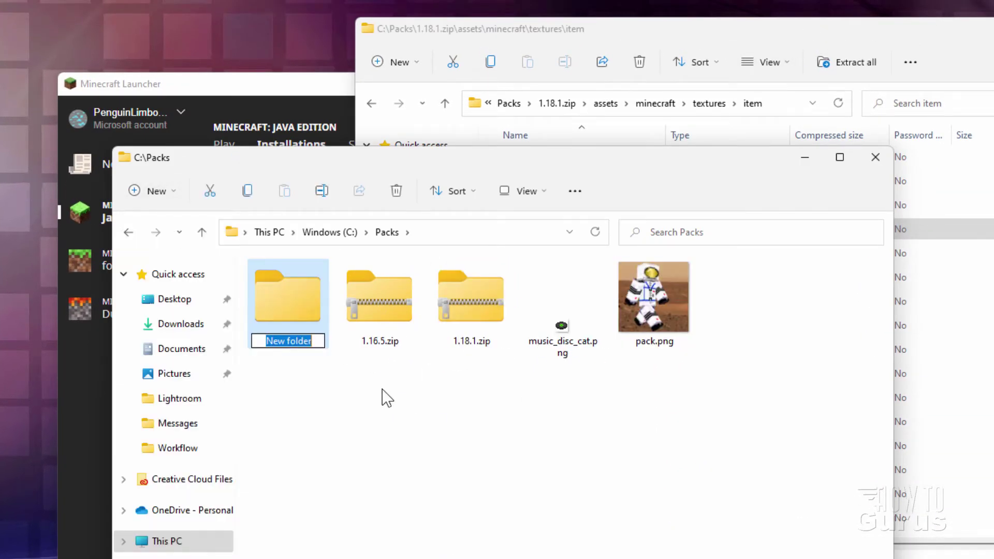
pyautogui.write('assets')
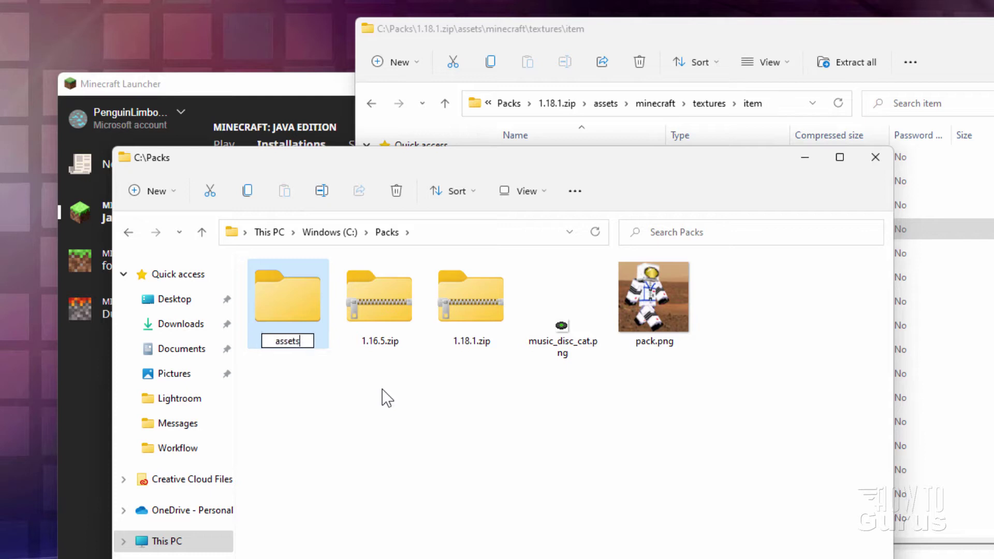
pyautogui.press('Return')
pyautogui.doubleClick(295, 307)
pyautogui.click(175, 197)
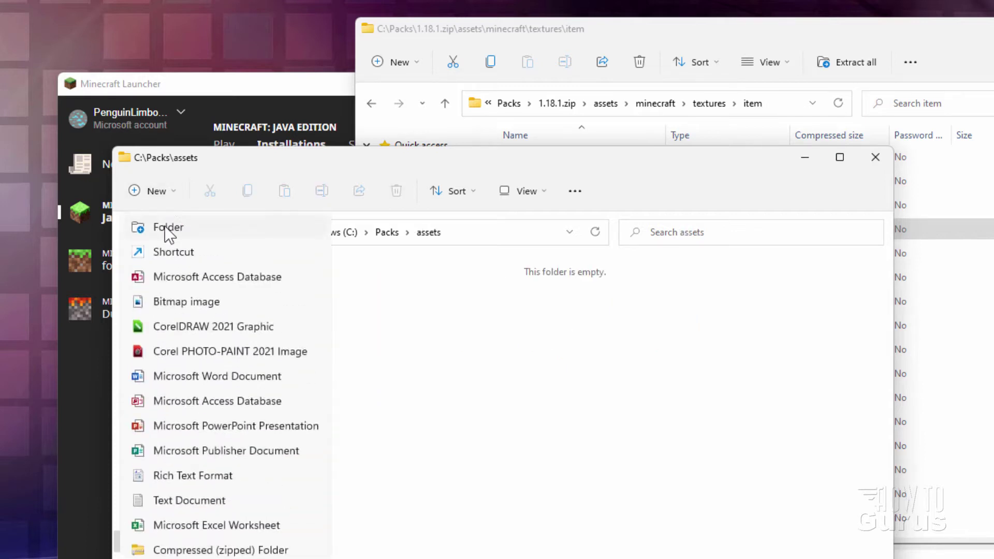
pyautogui.click(136, 224)
pyautogui.write('minecraft')
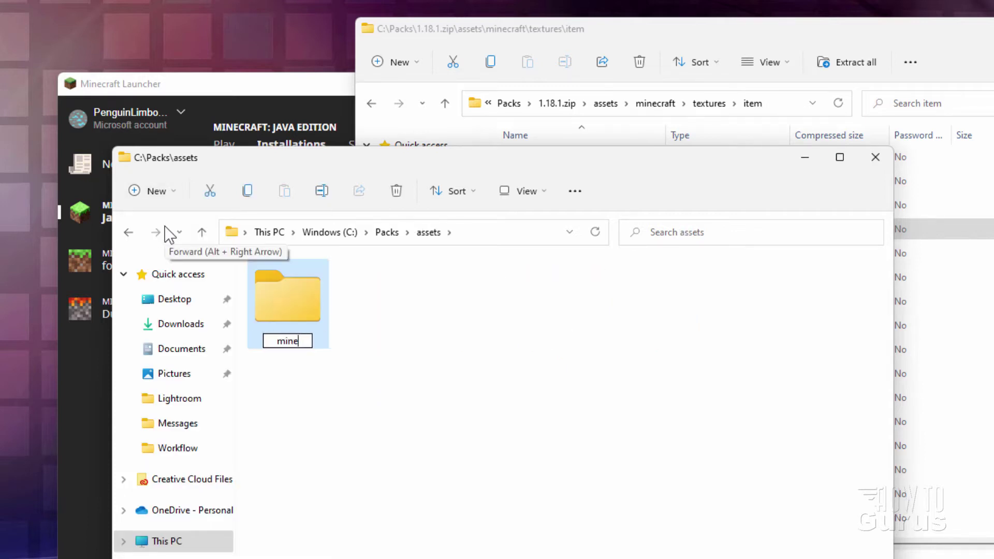
pyautogui.press('Return')
pyautogui.doubleClick(267, 308)
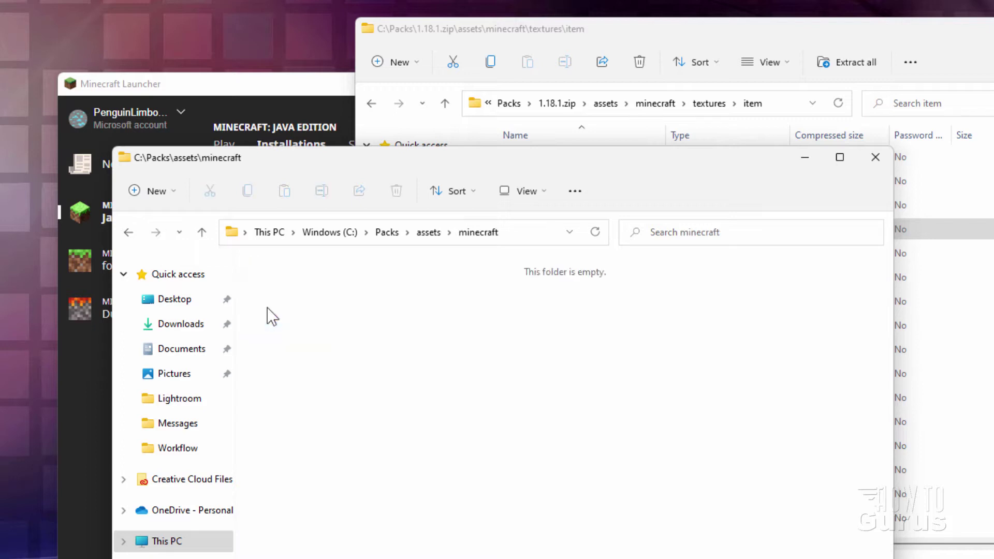
# - Add nested textures and item folders inside minecraft, then return to Packs
pyautogui.click(156, 190)
pyautogui.click(174, 223)
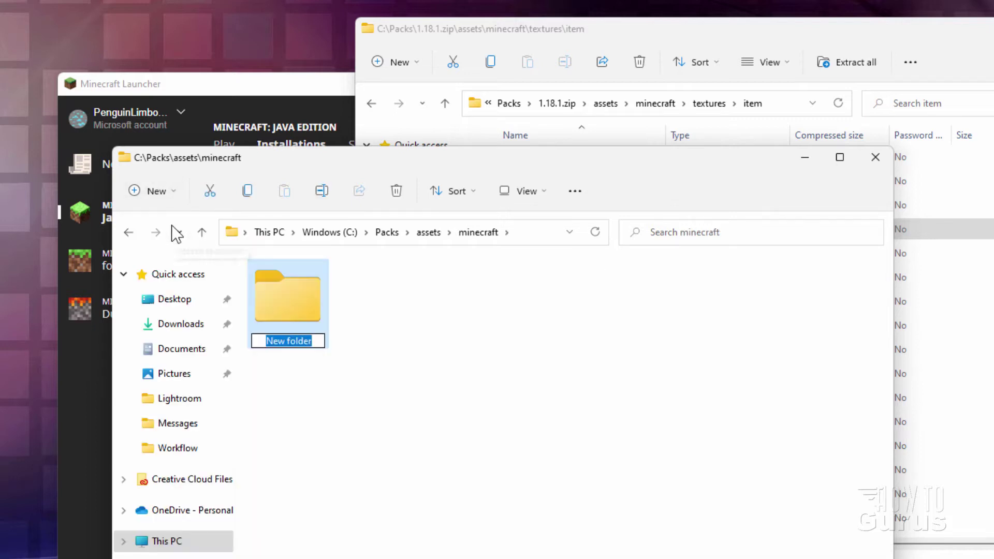
pyautogui.write('textures')
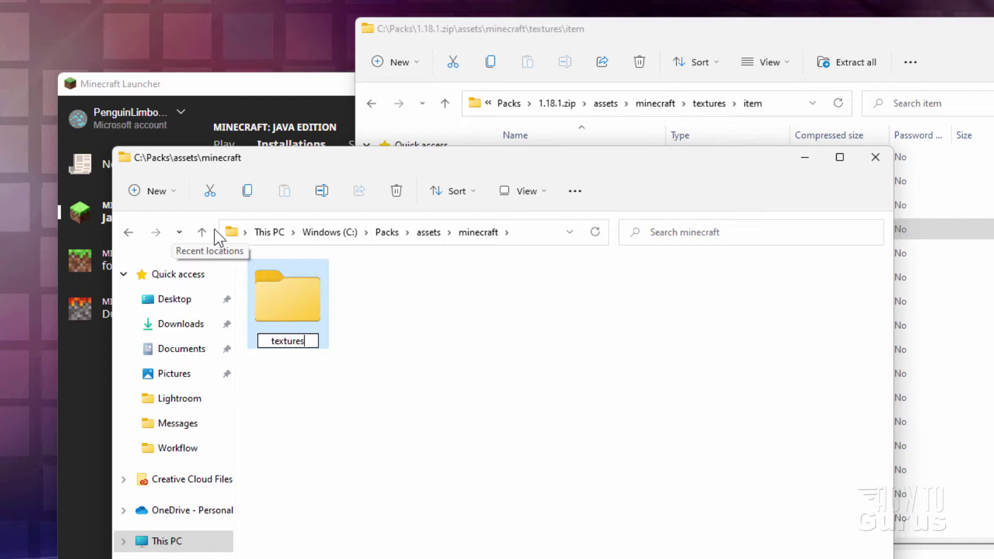
pyautogui.press('Return')
pyautogui.doubleClick(290, 301)
pyautogui.click(155, 191)
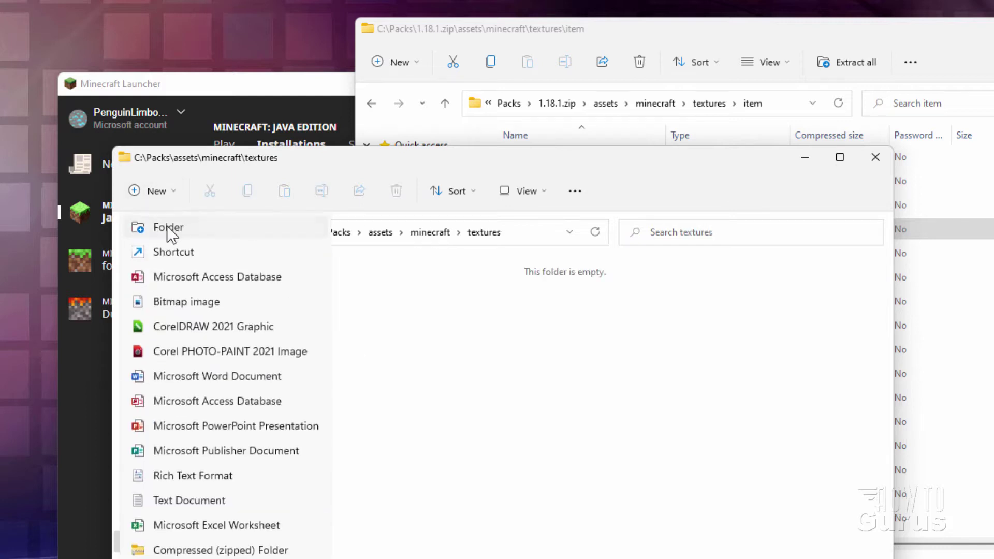
pyautogui.click(166, 226)
pyautogui.write('item')
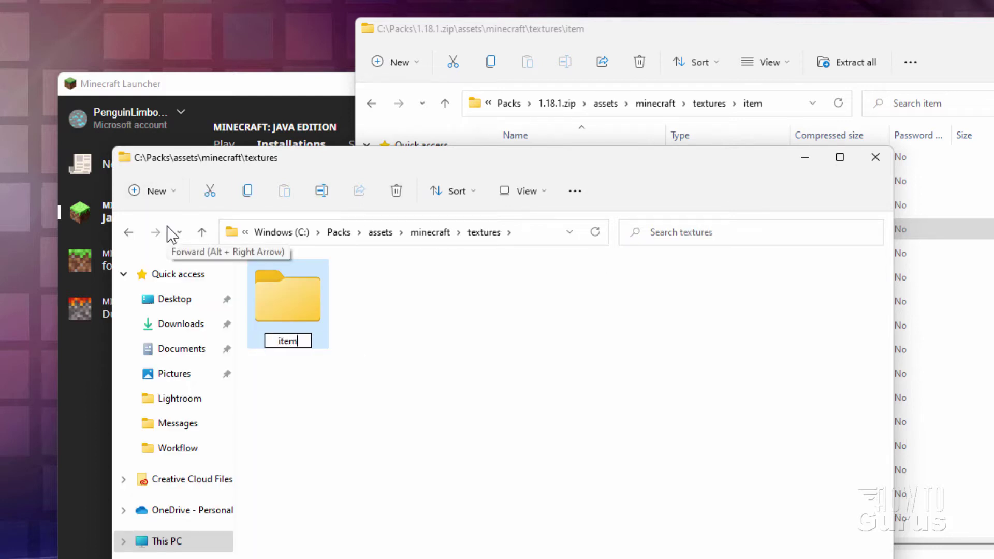
pyautogui.press('Return')
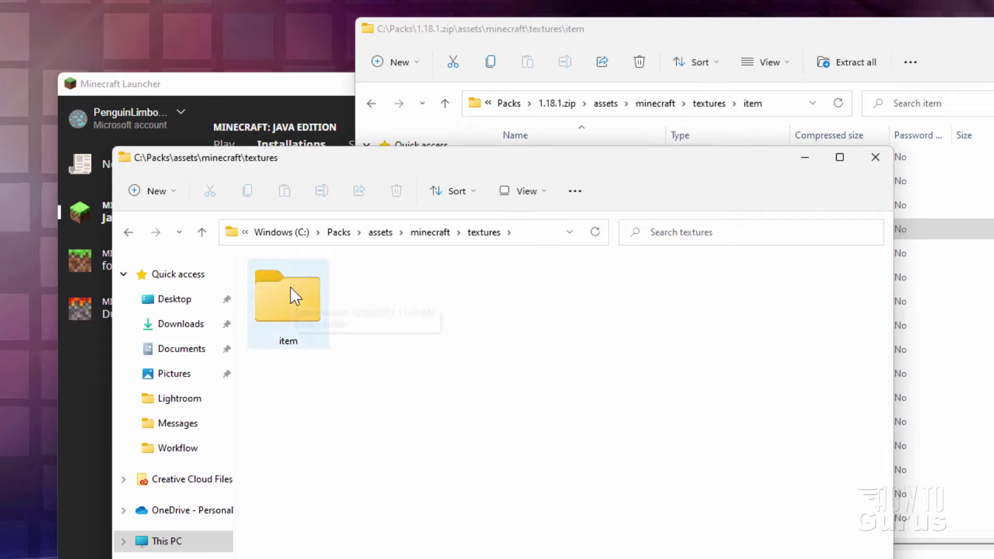
pyautogui.click(346, 235)
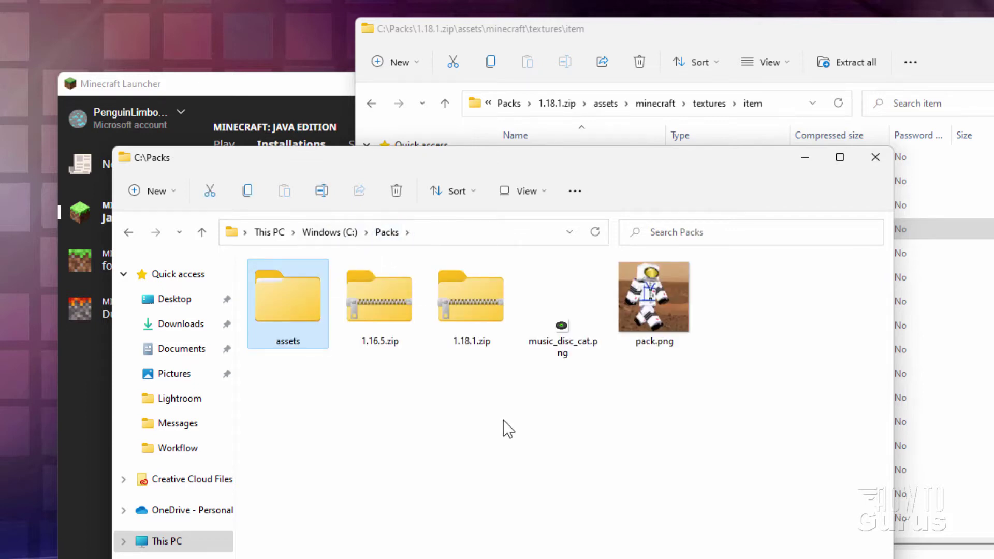
# - Copy en_us.json from the 1.18.1 archive's minecraft\lang folder into C:\Packs, then close the archive window
pyautogui.click(970, 71)
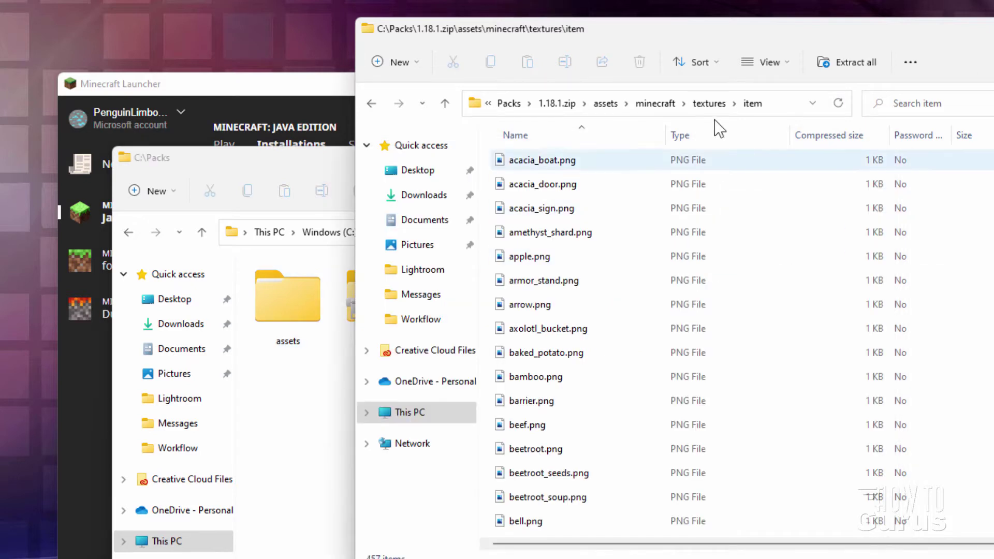
pyautogui.click(655, 104)
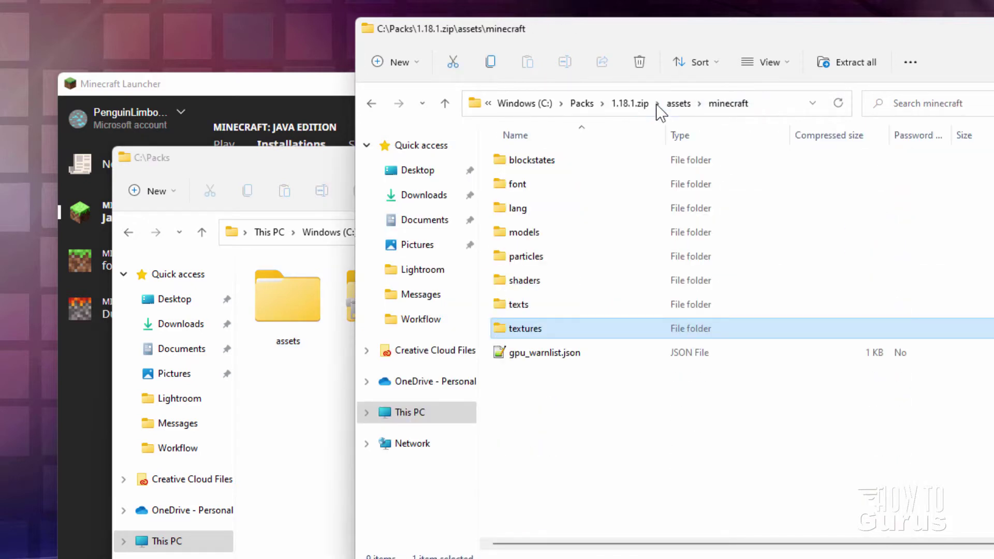
pyautogui.doubleClick(517, 209)
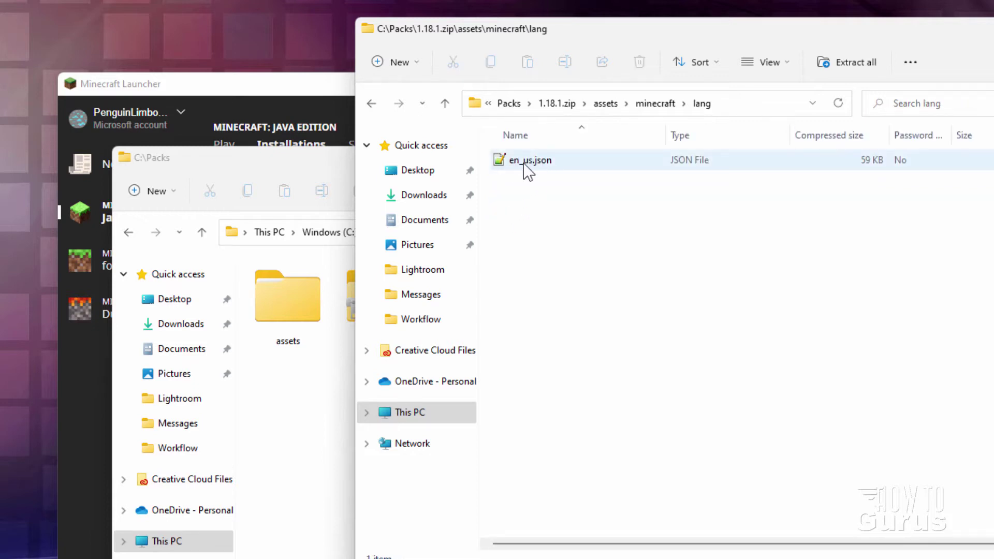
pyautogui.moveTo(548, 166); pyautogui.dragTo(309, 421)
pyautogui.click(333, 431)
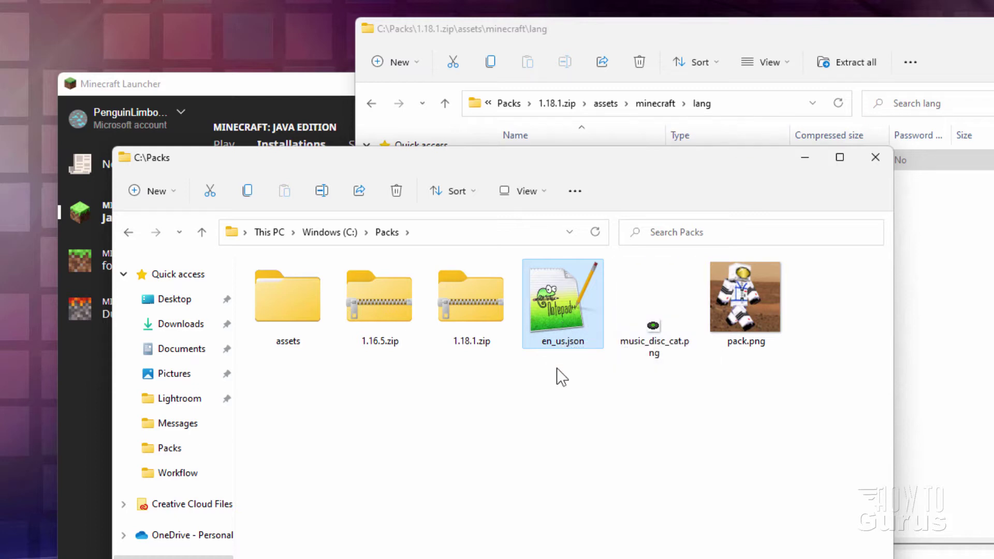
pyautogui.click(989, 70)
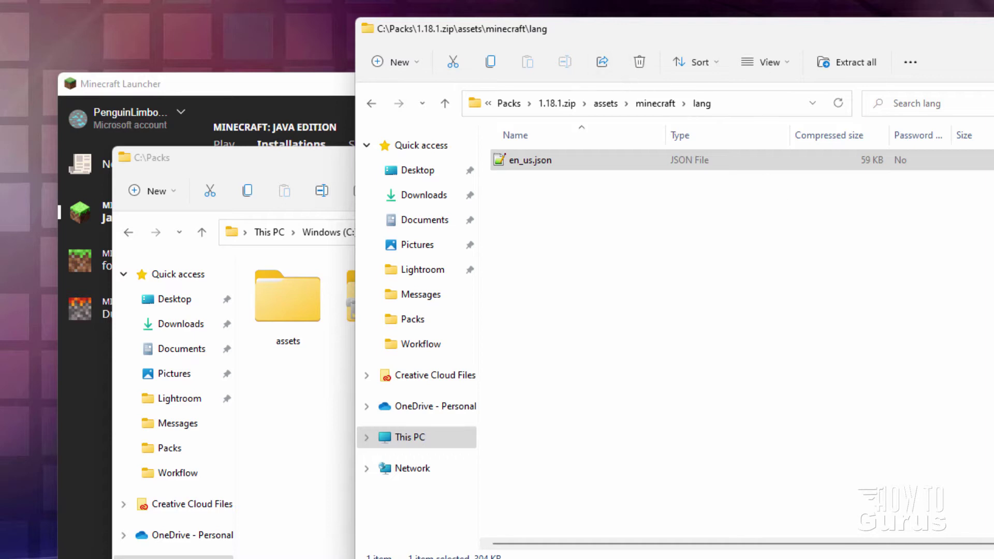
pyautogui.hotkey('alt', 'F4')
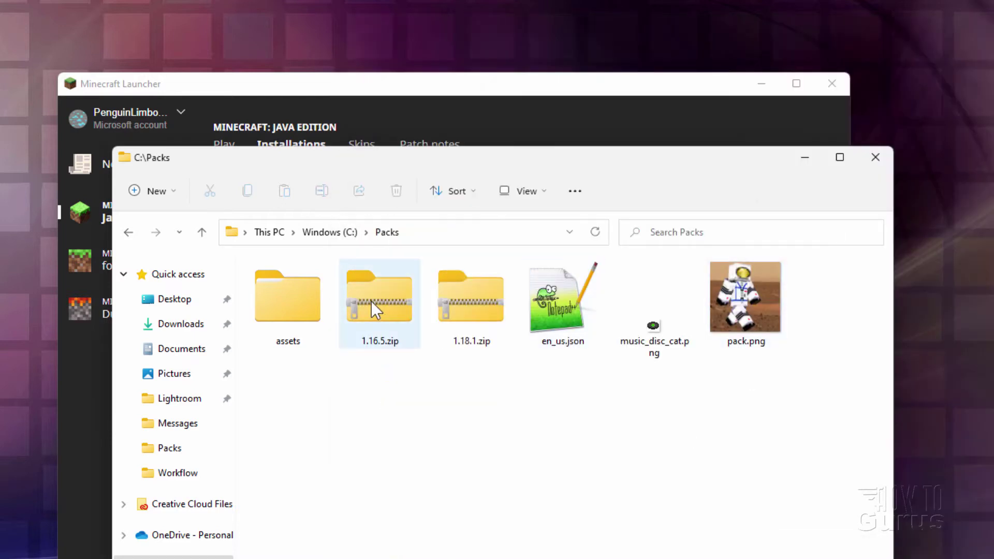
# - Open 1.16.5.zip in a separate window and scroll down to its root files
pyautogui.click(378, 310)
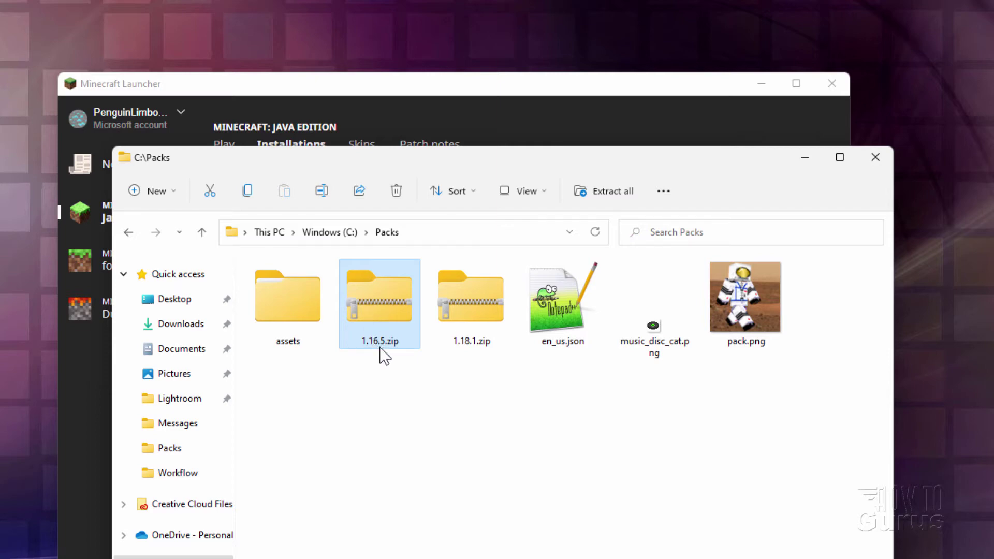
pyautogui.rightClick(381, 309)
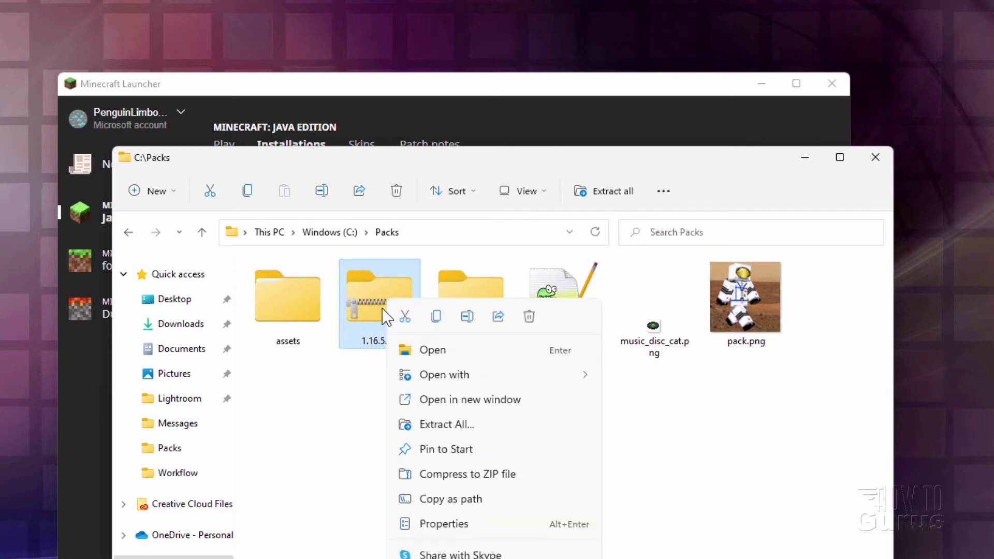
pyautogui.click(431, 398)
pyautogui.moveTo(474, 153); pyautogui.dragTo(710, 102)
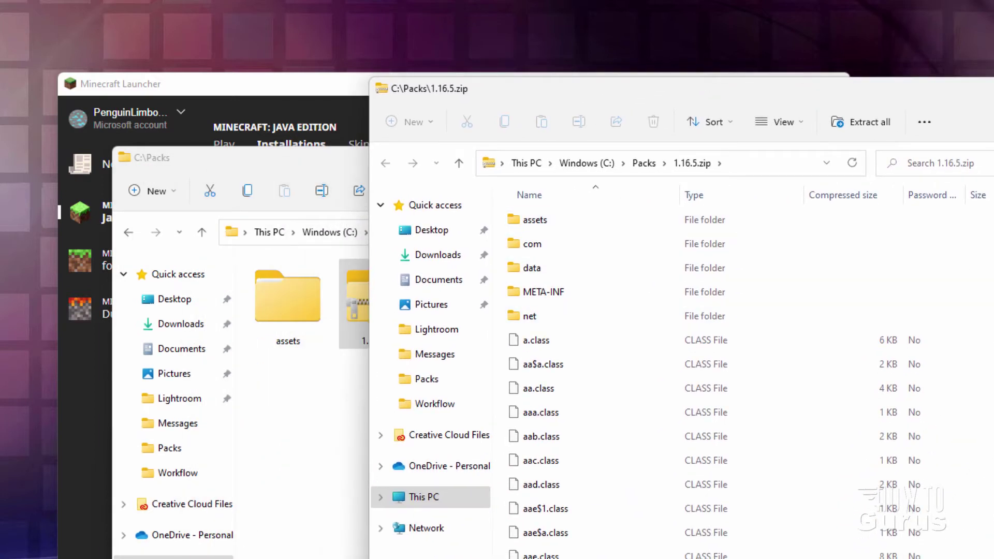
pyautogui.scroll(-15, 751, 363)
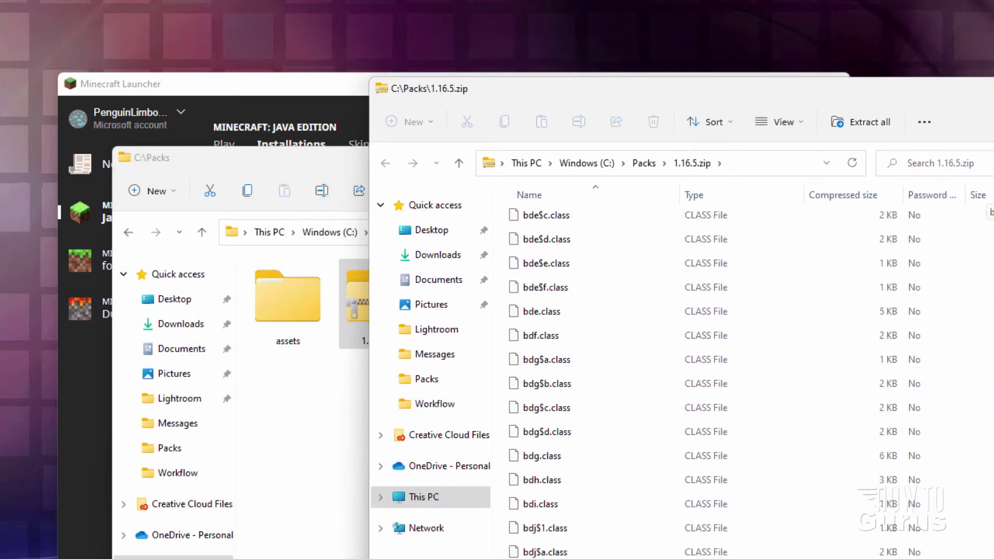
pyautogui.scroll(-20, 715, 382)
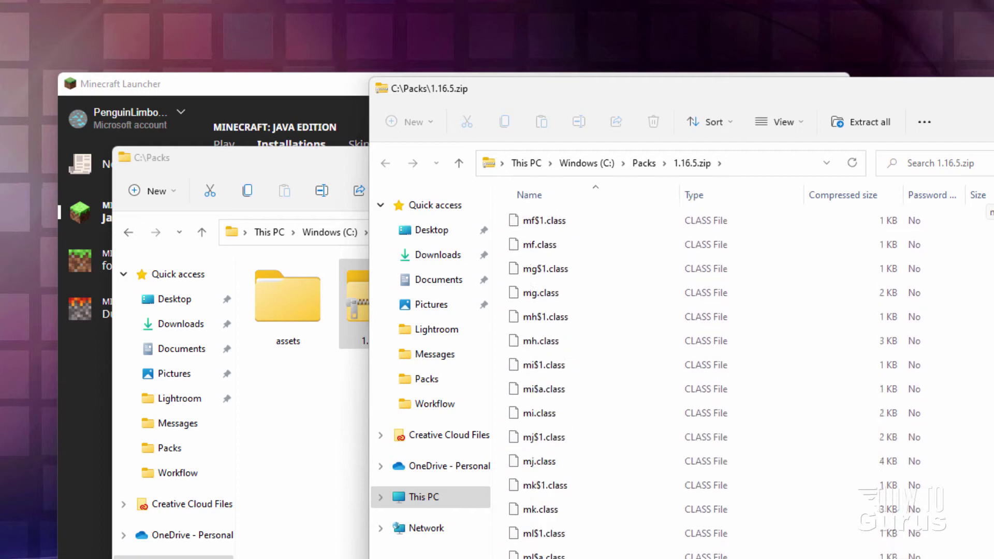
pyautogui.scroll(-20, 521, 374)
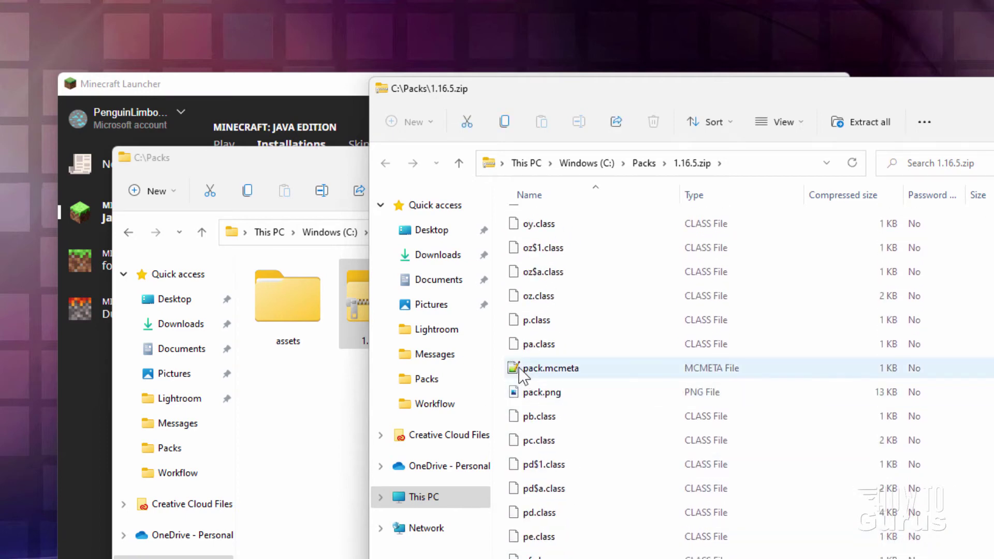
# - Copy pack.mcmeta from the 1.16.5.zip archive into C:\Packs
pyautogui.click(579, 371)
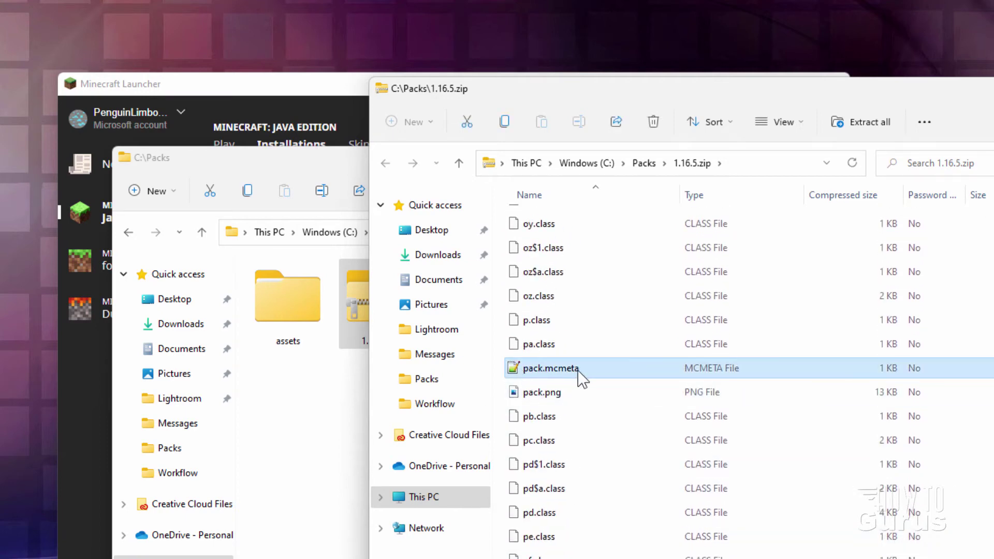
pyautogui.click(527, 394)
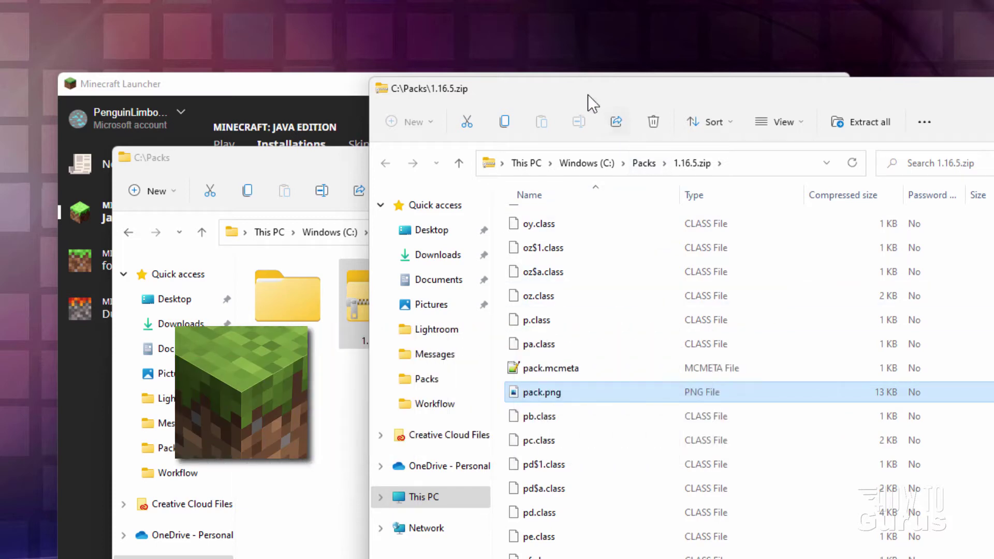
pyautogui.moveTo(589, 94)
pyautogui.mouseDown()
pyautogui.moveTo(609, 464)
pyautogui.moveTo(611, 362)
pyautogui.moveTo(583, 64)
pyautogui.moveTo(595, 91)
pyautogui.mouseUp()
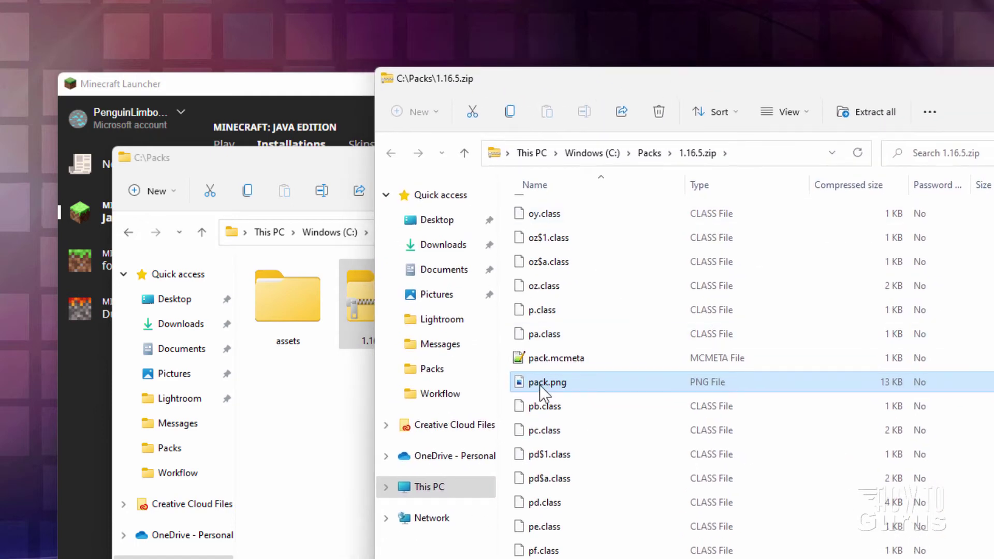
pyautogui.click(552, 359)
pyautogui.moveTo(552, 358); pyautogui.dragTo(290, 432)
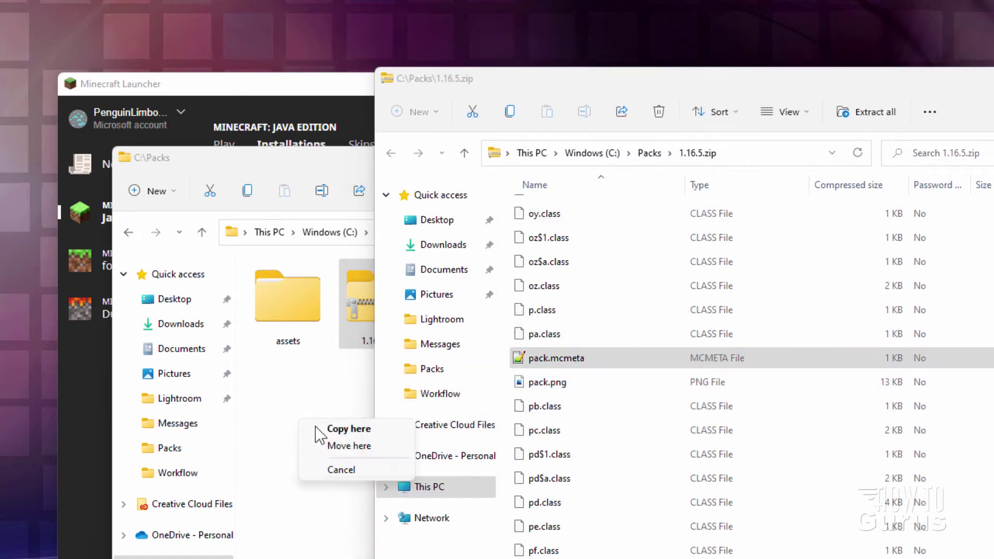
pyautogui.click(321, 429)
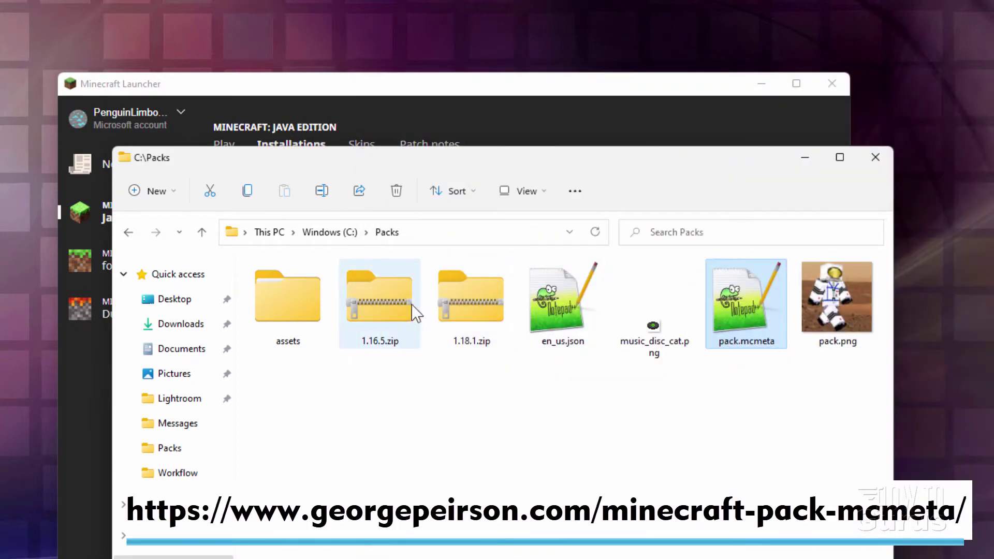
pyautogui.click(404, 303)
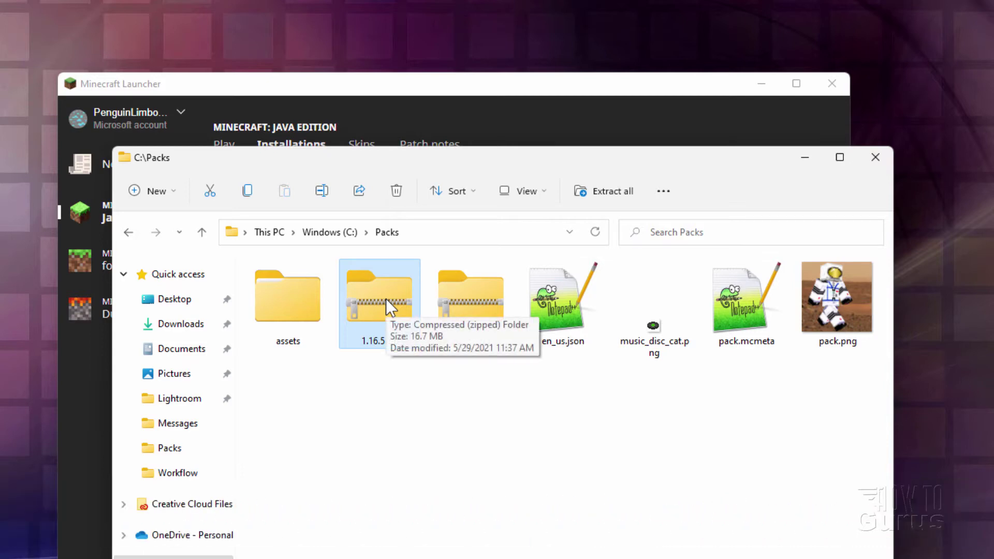
# - Create new 'sounds' and 'lang' folders in C:\Packs\assets\minecraft
pyautogui.click(389, 417)
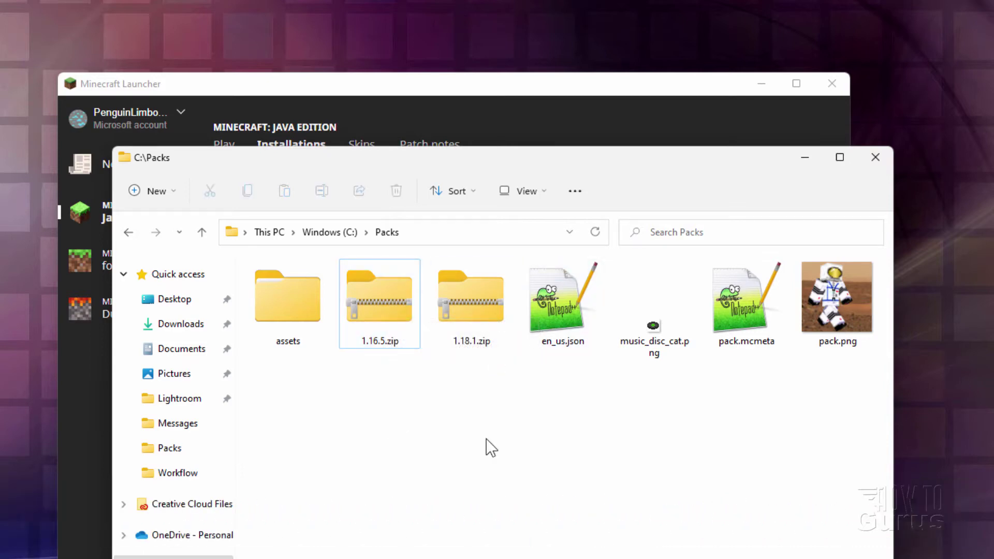
pyautogui.doubleClick(285, 307)
pyautogui.doubleClick(285, 306)
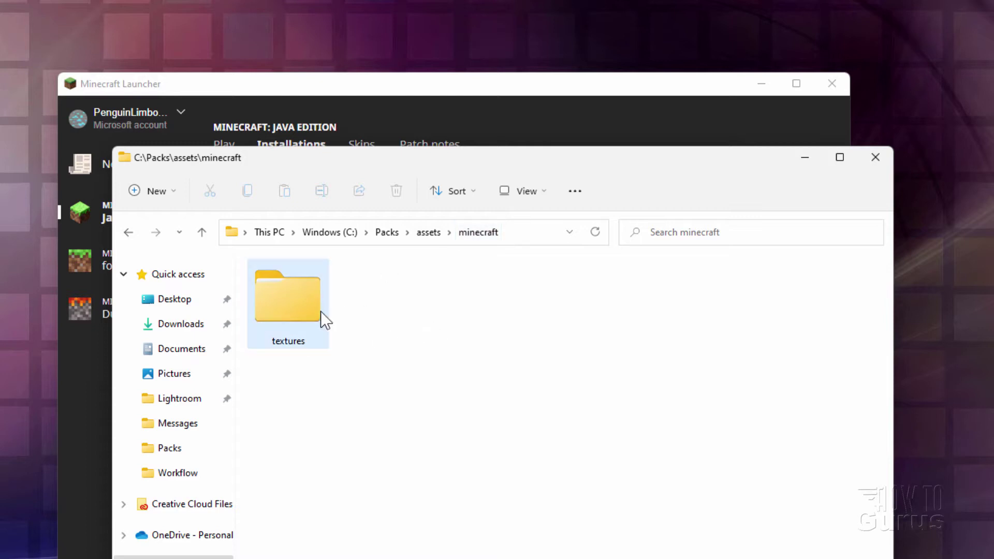
pyautogui.click(171, 195)
pyautogui.click(169, 224)
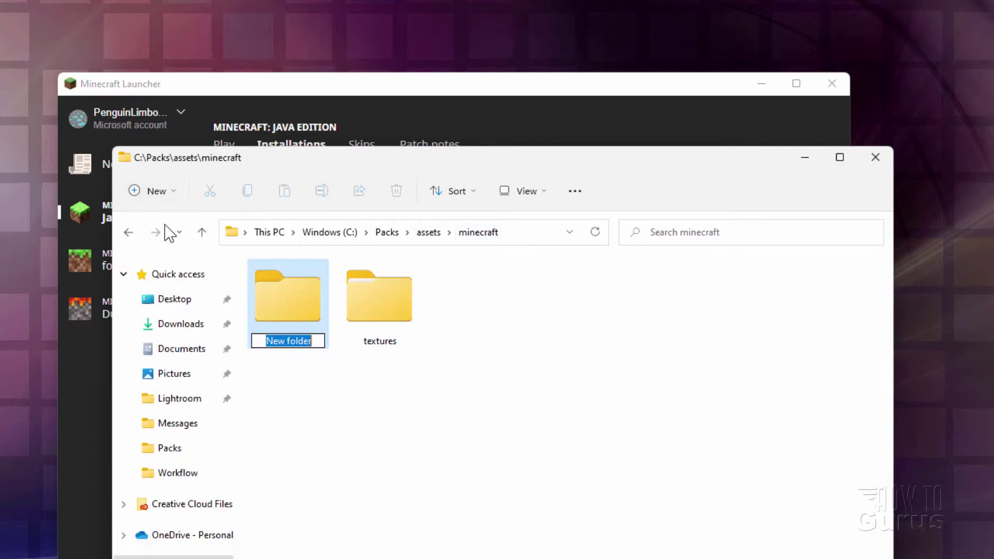
pyautogui.write('sounds')
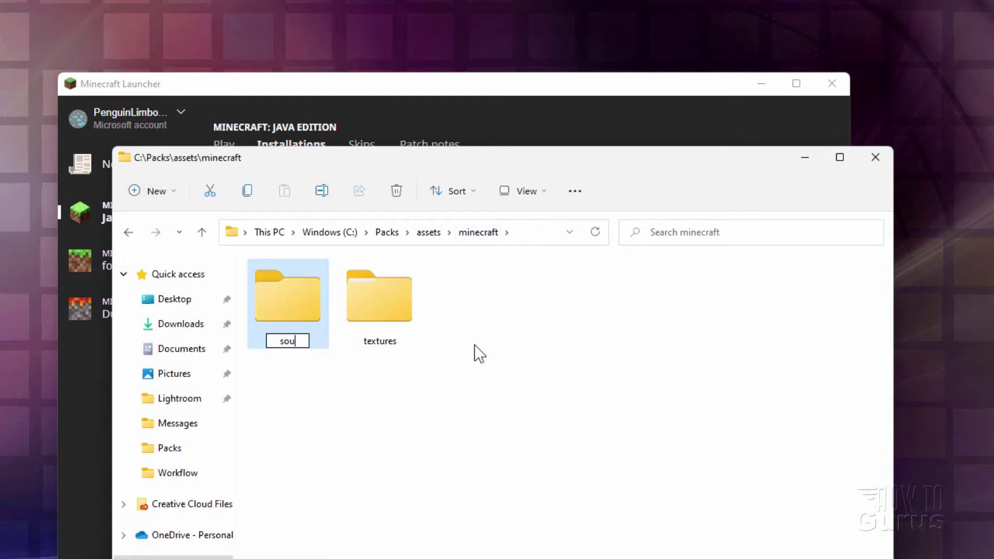
pyautogui.click(480, 354)
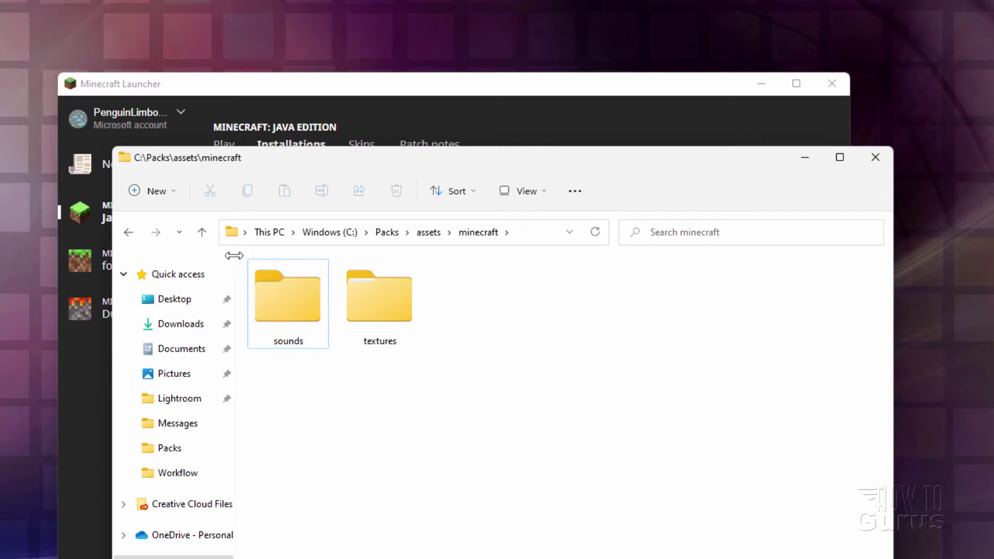
pyautogui.click(169, 194)
pyautogui.click(168, 224)
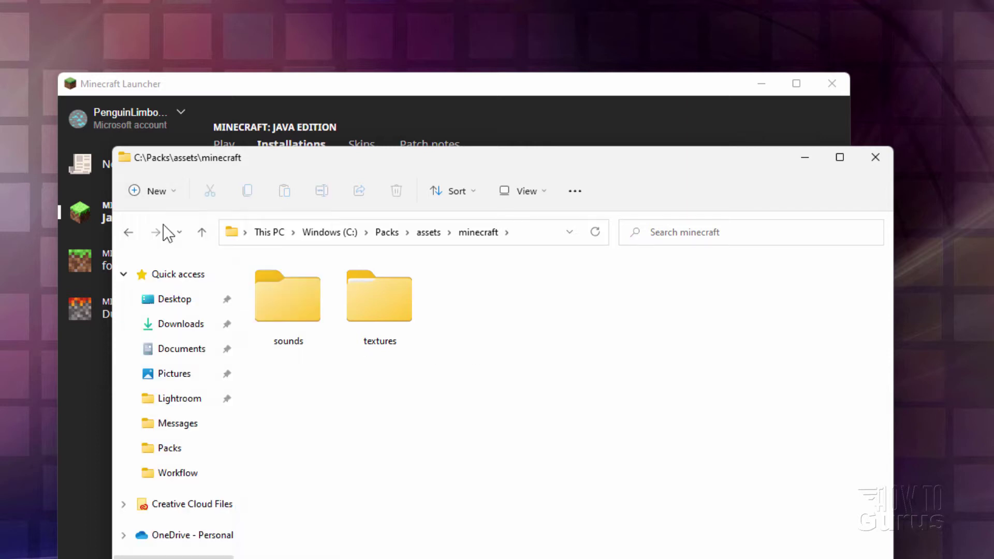
pyautogui.write('lang')
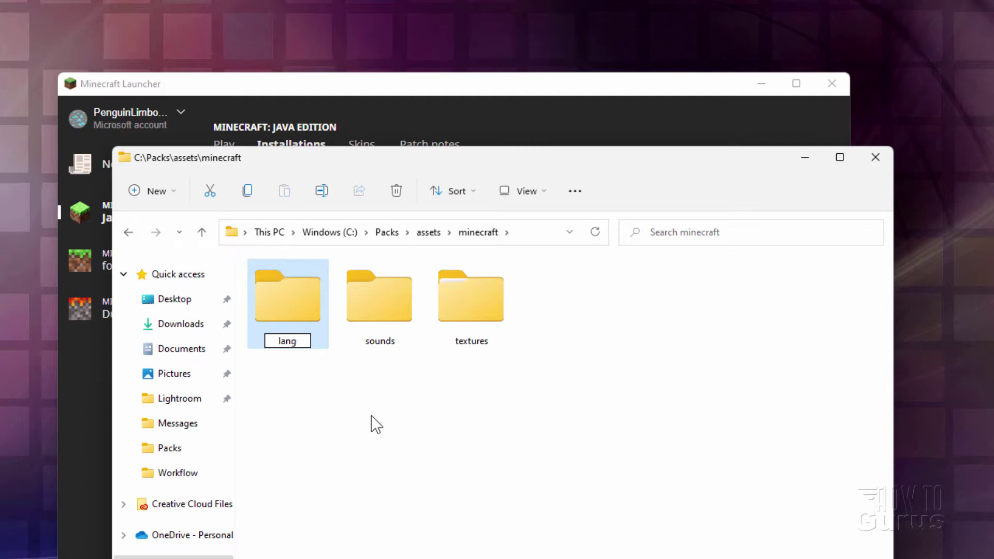
pyautogui.click(372, 423)
# - Inside the sounds folder, create a new folder named 'records'
pyautogui.doubleClick(382, 291)
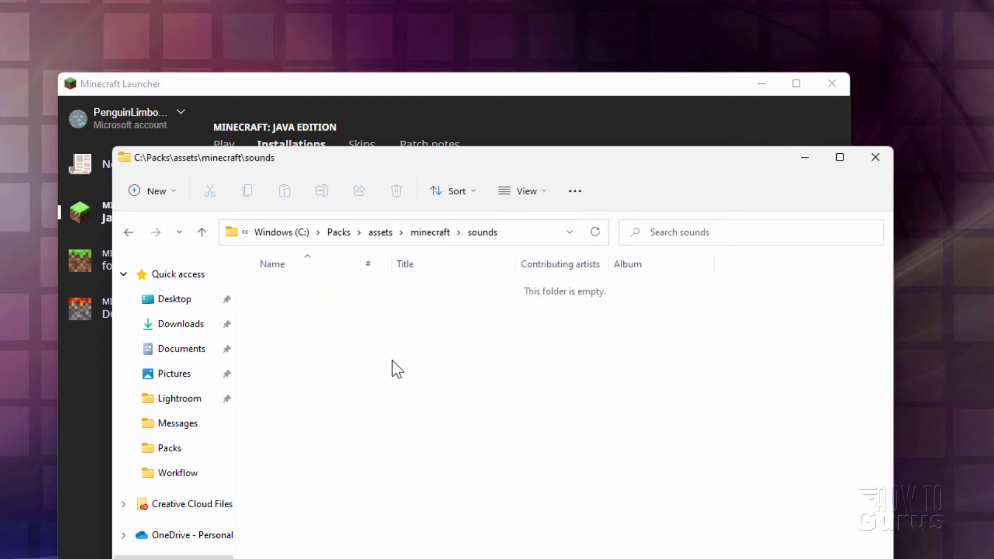
pyautogui.click(179, 188)
pyautogui.click(167, 226)
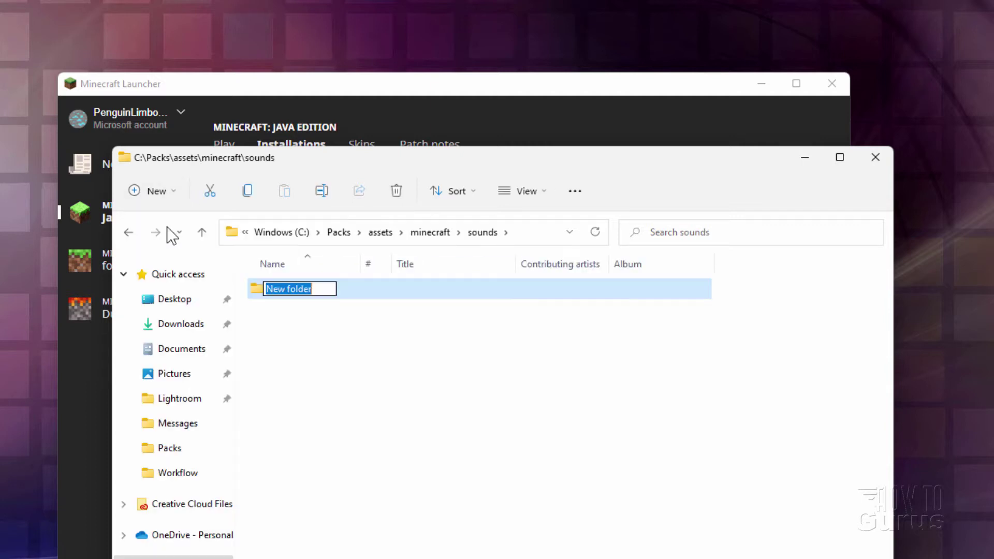
pyautogui.write('records')
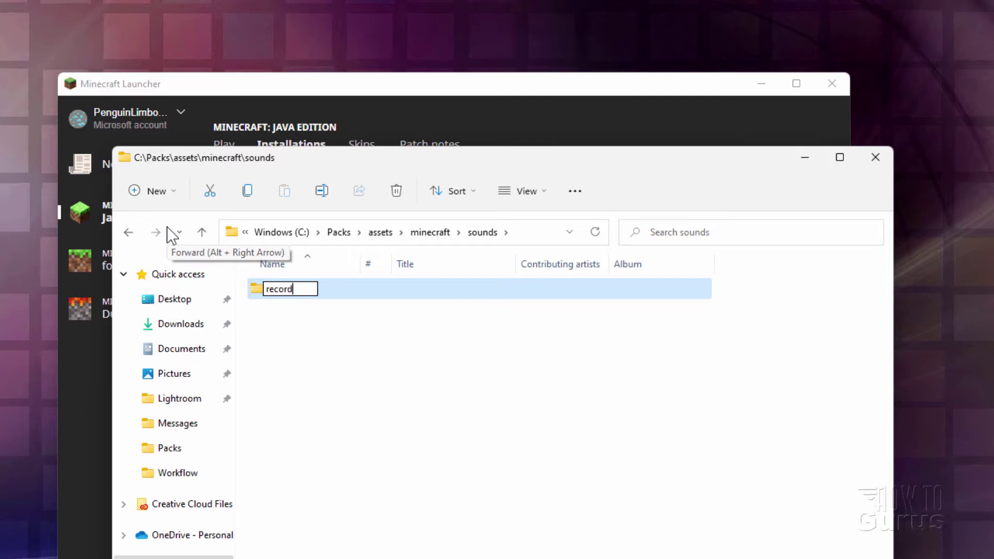